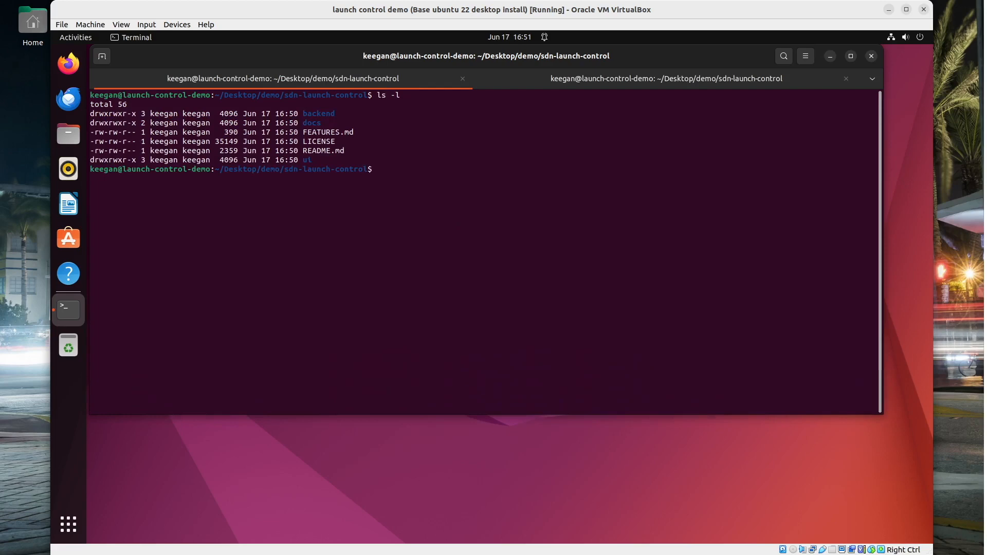
Move into backend/control_center and list its contents
{"action": "key", "text": "Tab"}
{"action": "key", "text": "Return"}
{"action": "type", "text": "cd co"}
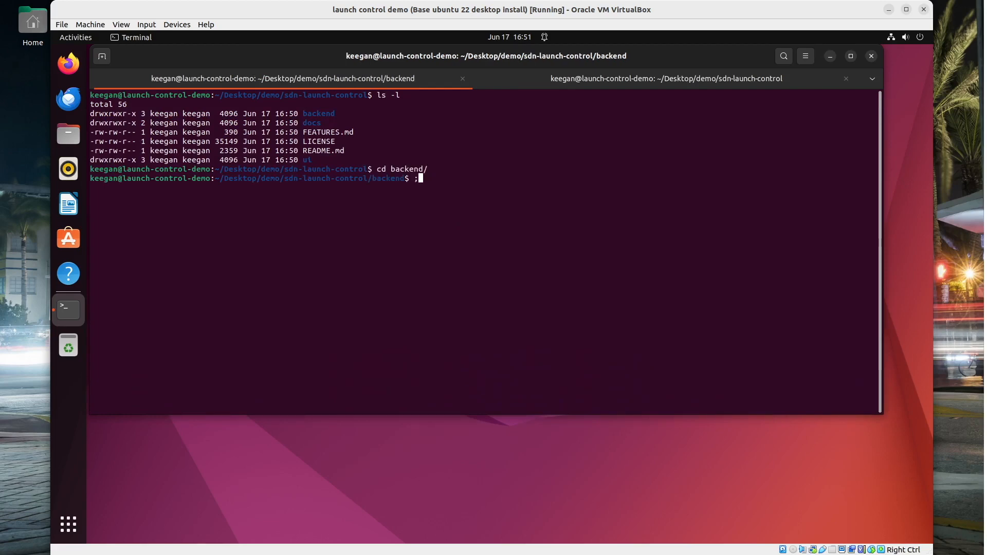
{"action": "key", "text": "Tab"}
{"action": "key", "text": "Return"}
{"action": "type", "text": "ls -l"}
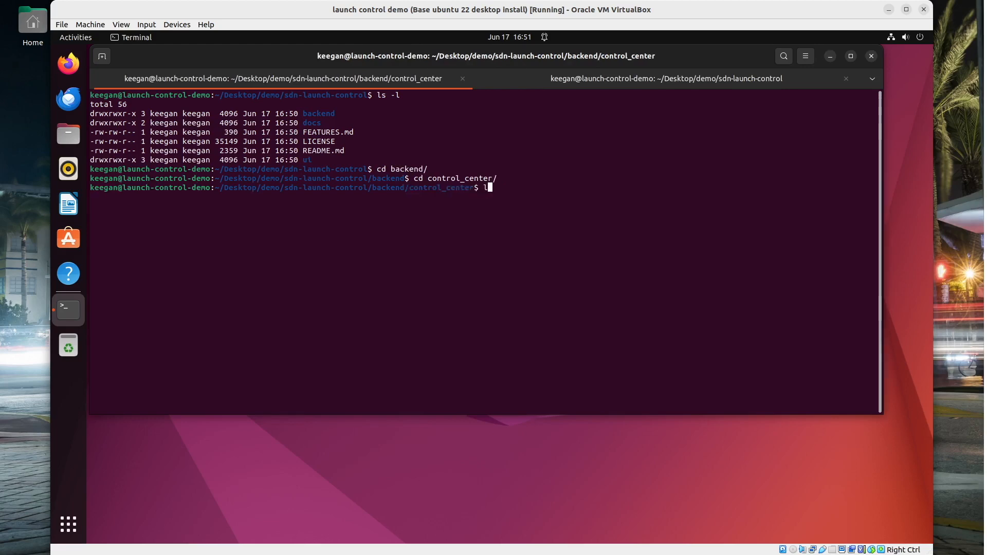
{"action": "key", "text": "Return"}
Run ./install.sh with sudo, accepting the upgrade, to install Ansible, OpenSSH server and sshpass
{"action": "type", "text": "./install.sh"}
{"action": "key", "text": "Return"}
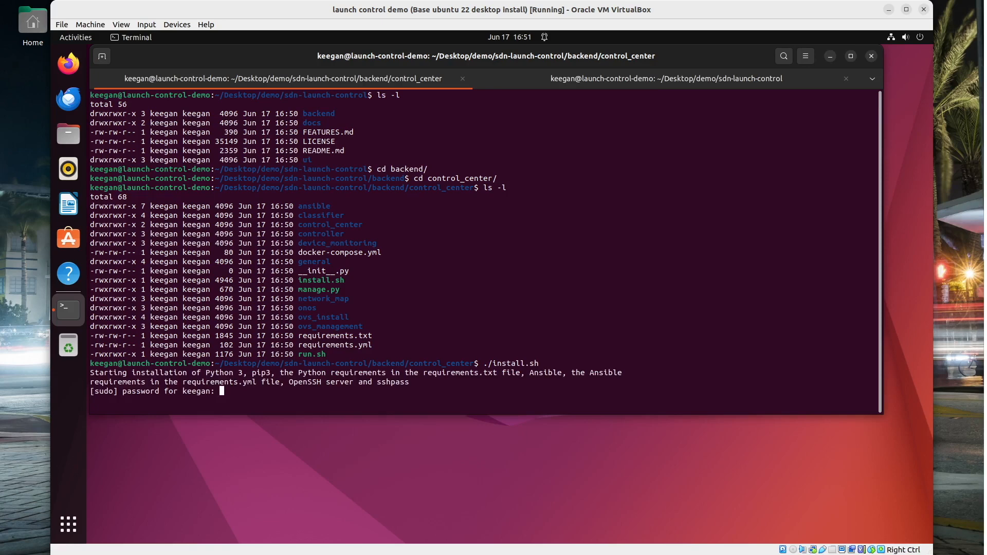
{"action": "key", "text": "Return"}
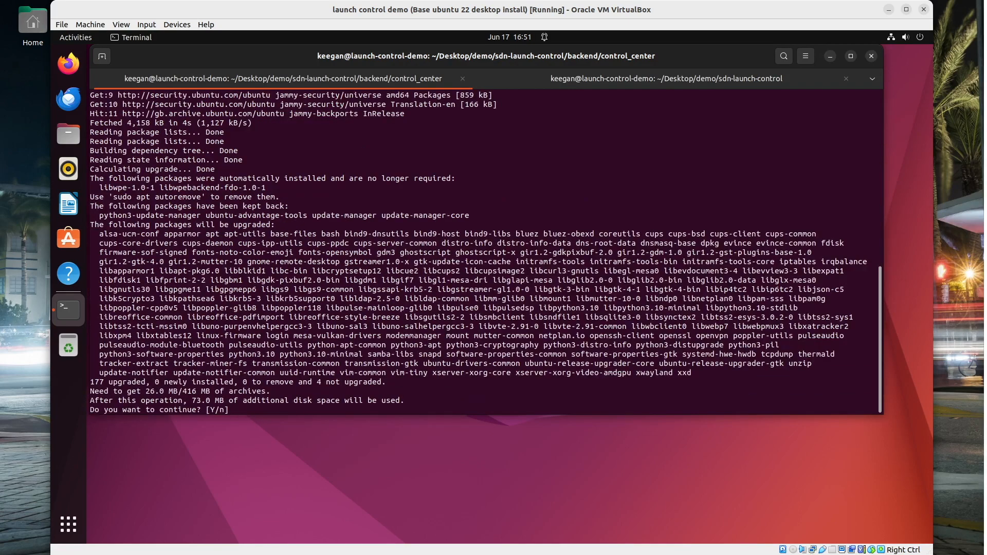
{"action": "type", "text": "y"}
{"action": "key", "text": "Return"}
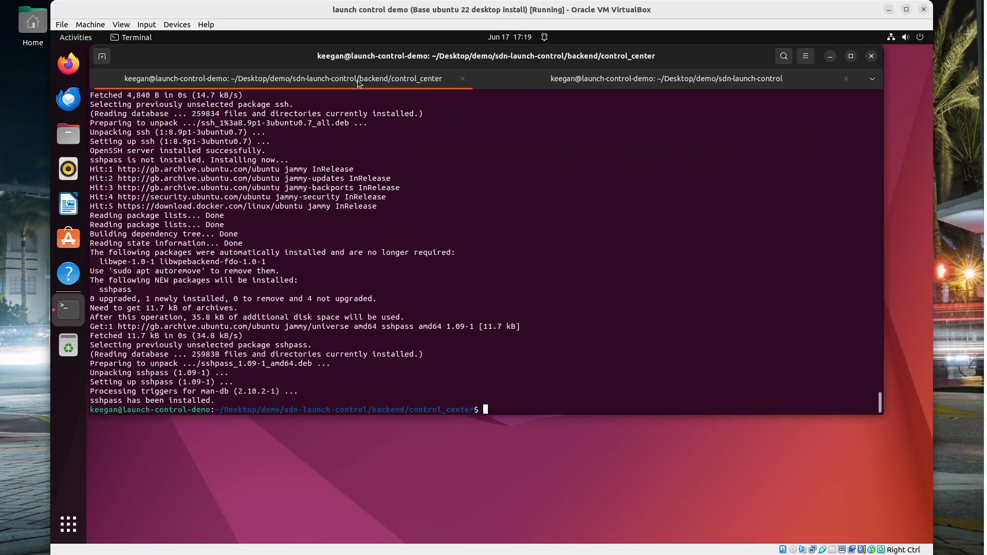
{"action": "left_click", "coordinate": [623, 80]}
Go to ui/control-center and run ./install.sh to add its 1686 npm packages
{"action": "type", "text": "ls -l"}
{"action": "key", "text": "Return"}
{"action": "type", "text": "cd u"}
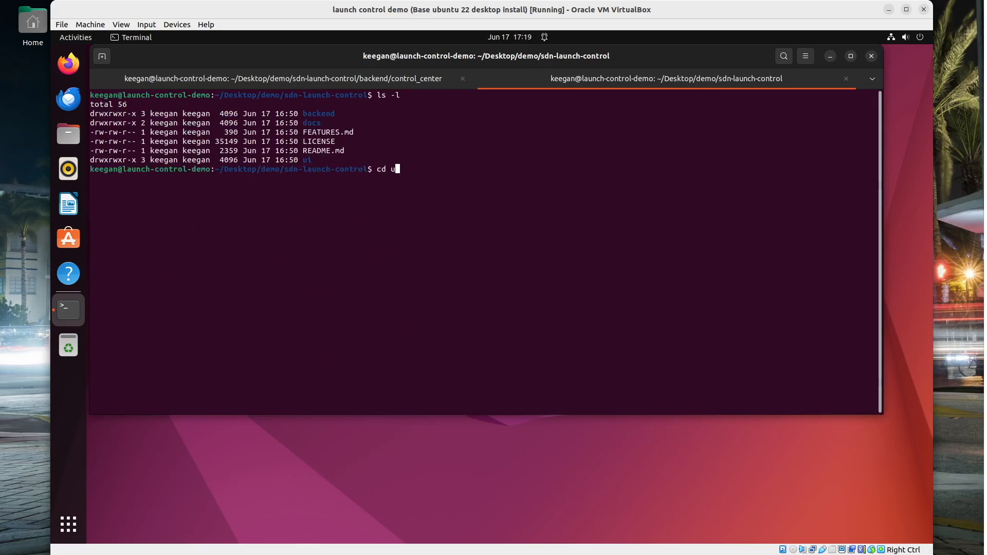
{"action": "key", "text": "Tab"}
{"action": "key", "text": "Tab"}
{"action": "key", "text": "Return"}
{"action": "type", "text": "ls -l"}
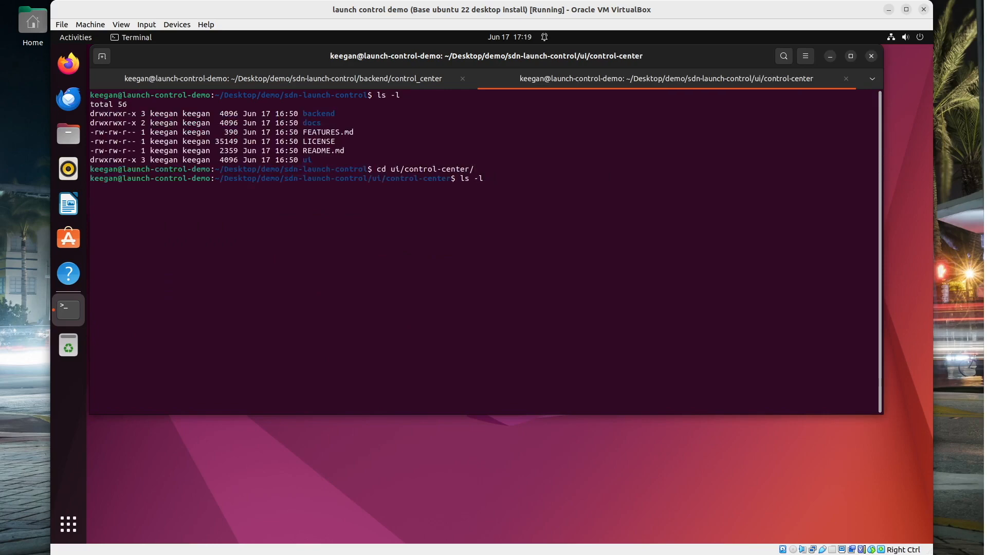
{"action": "key", "text": "Return"}
{"action": "type", "text": "./install.sh"}
{"action": "key", "text": "Return"}
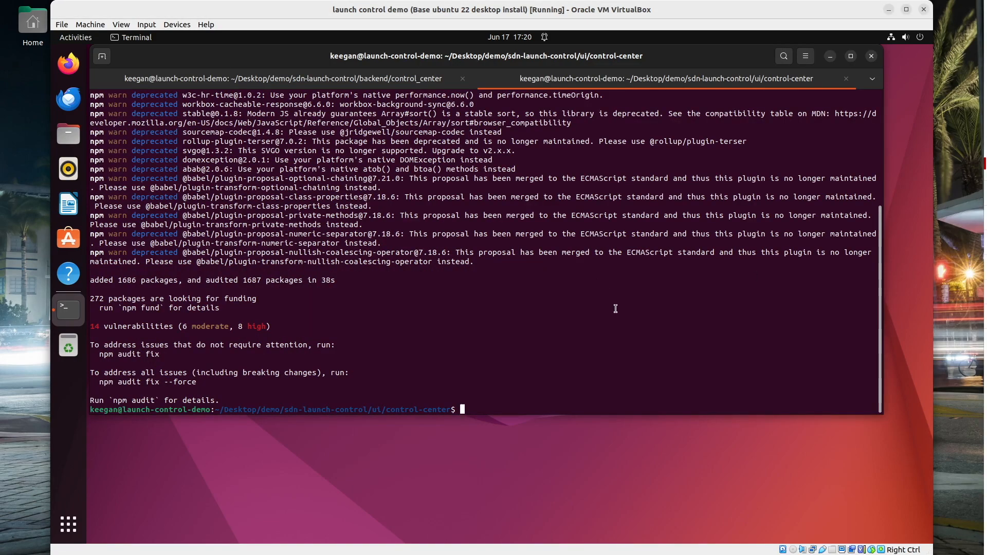
Clear the terminal and launch the UI dev server with ./run.sh
{"action": "key", "text": "ctrl+l"}
{"action": "type", "text": "./run.sh"}
{"action": "key", "text": "Return"}
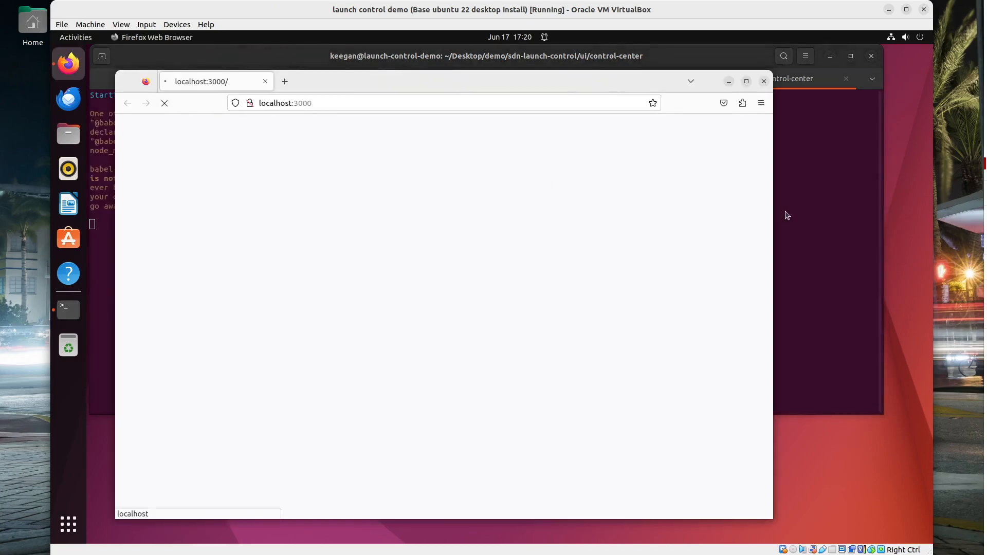
In the backend/control_center tab, clear the screen and run ./run.sh to serve Django on port 8000
{"action": "left_click", "coordinate": [785, 213]}
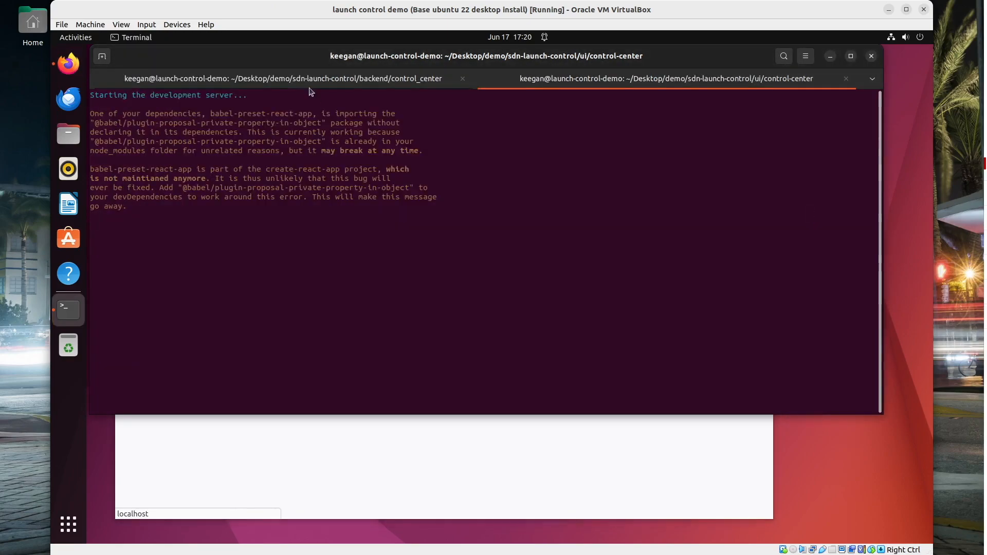
{"action": "left_click", "coordinate": [310, 80]}
{"action": "type", "text": "clera"}
{"action": "key", "text": "Return"}
{"action": "type", "text": "clear"}
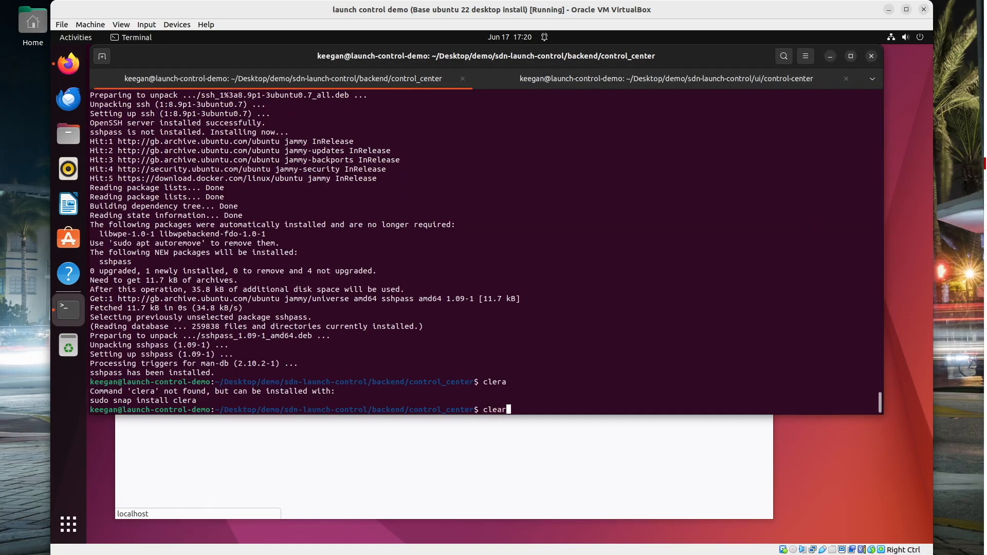
{"action": "key", "text": "Return"}
{"action": "type", "text": "./run.sh"}
{"action": "key", "text": "Return"}
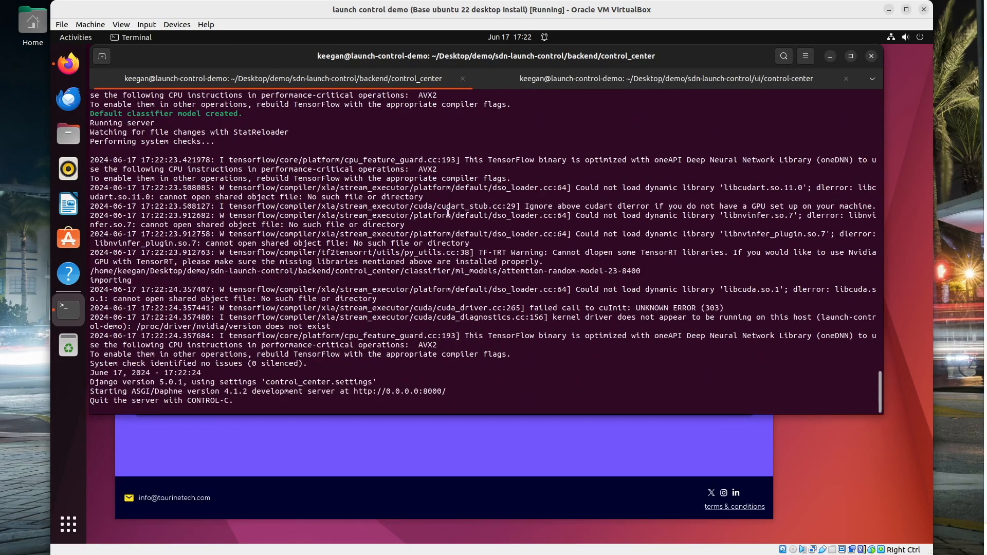
{"action": "left_click", "coordinate": [394, 441]}
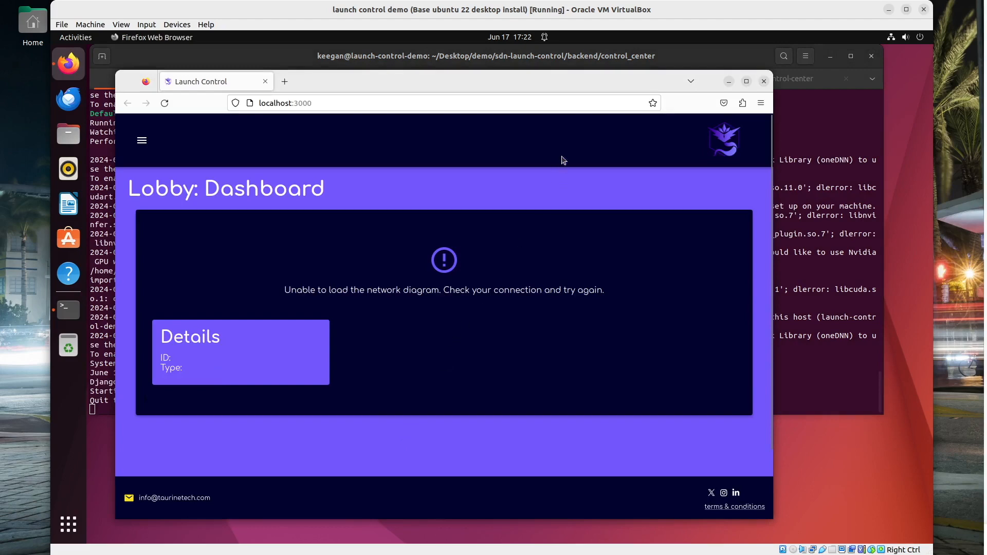
Maximize Firefox and navigate the side menu to System > Install Software
{"action": "left_click", "coordinate": [746, 81]}
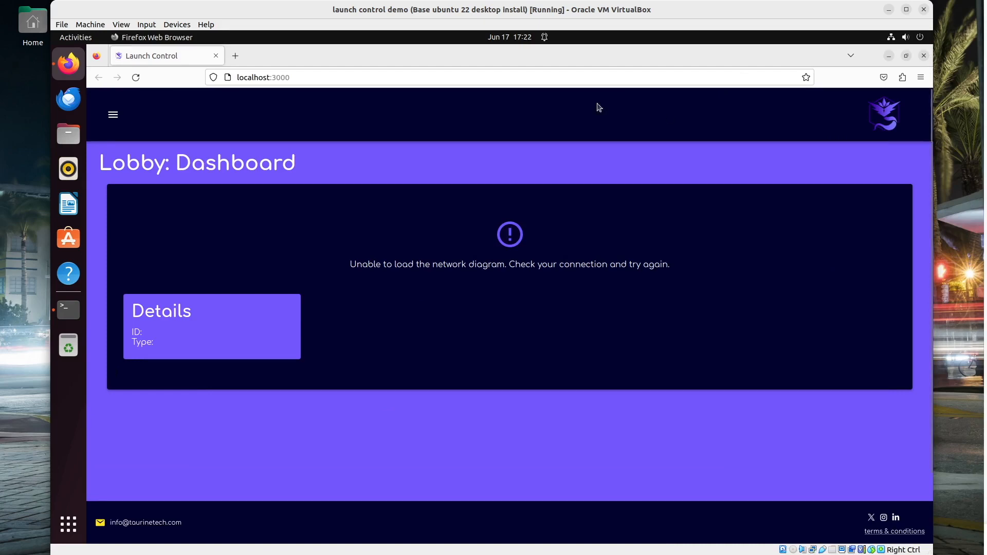
{"action": "left_click", "coordinate": [113, 114]}
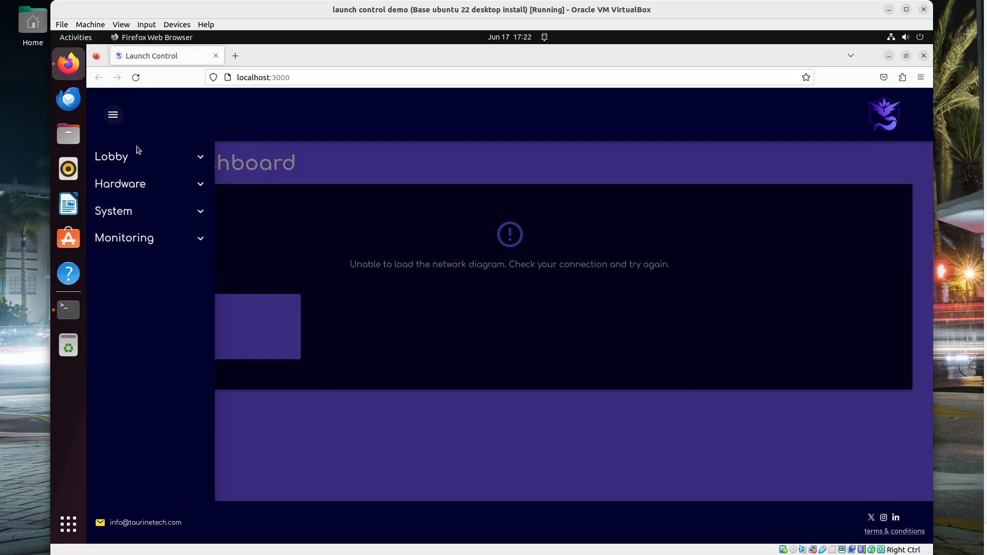
{"action": "left_click", "coordinate": [153, 192]}
{"action": "left_click", "coordinate": [143, 241]}
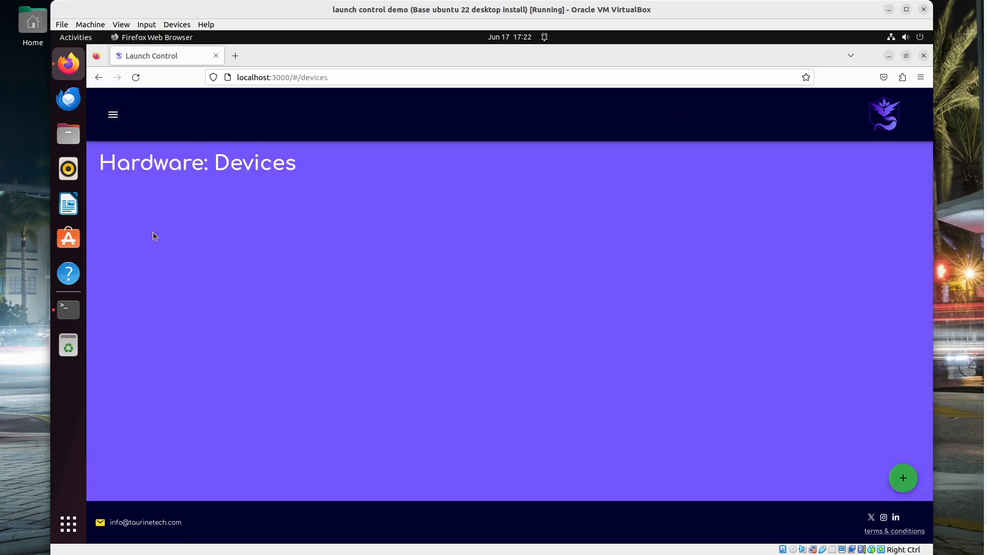
{"action": "left_click", "coordinate": [111, 120]}
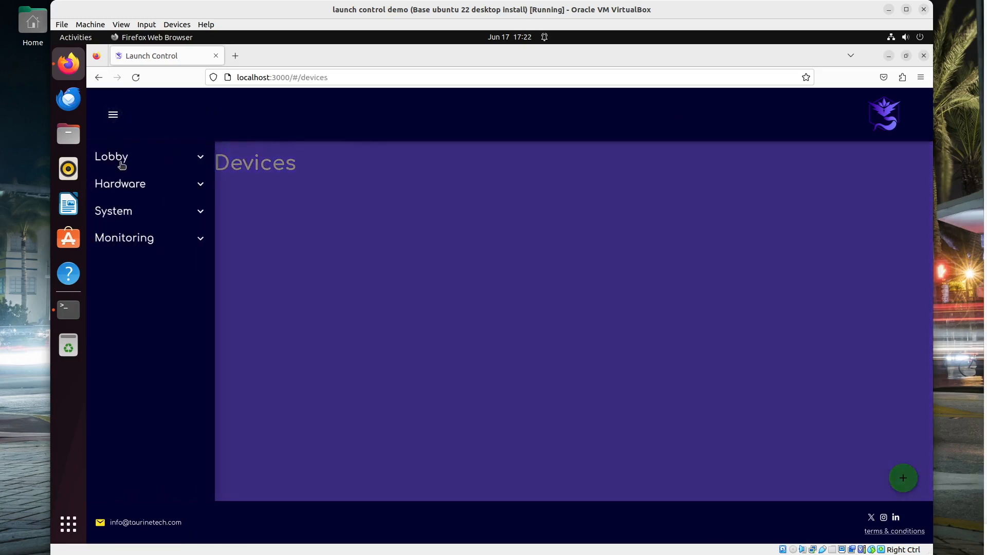
{"action": "left_click", "coordinate": [129, 213]}
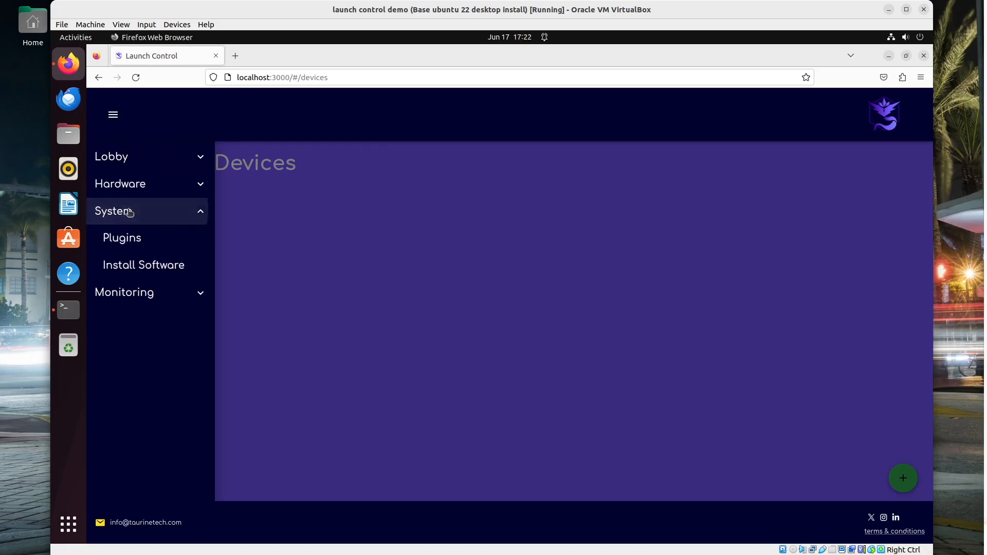
{"action": "left_click", "coordinate": [135, 267]}
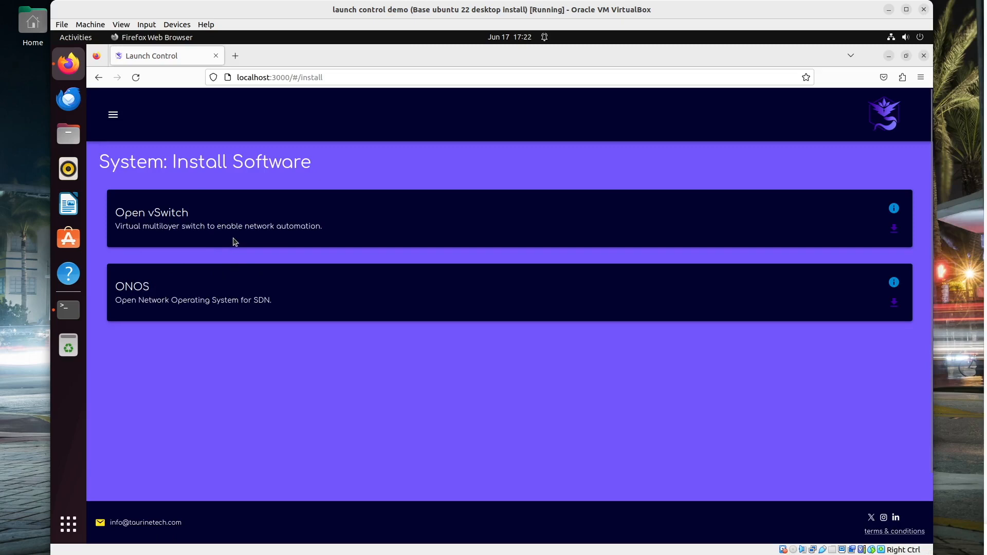
Start the Open vSwitch install with device name Pi 4gb White and LAN IP 10.10.10.3
{"action": "left_click", "coordinate": [891, 233]}
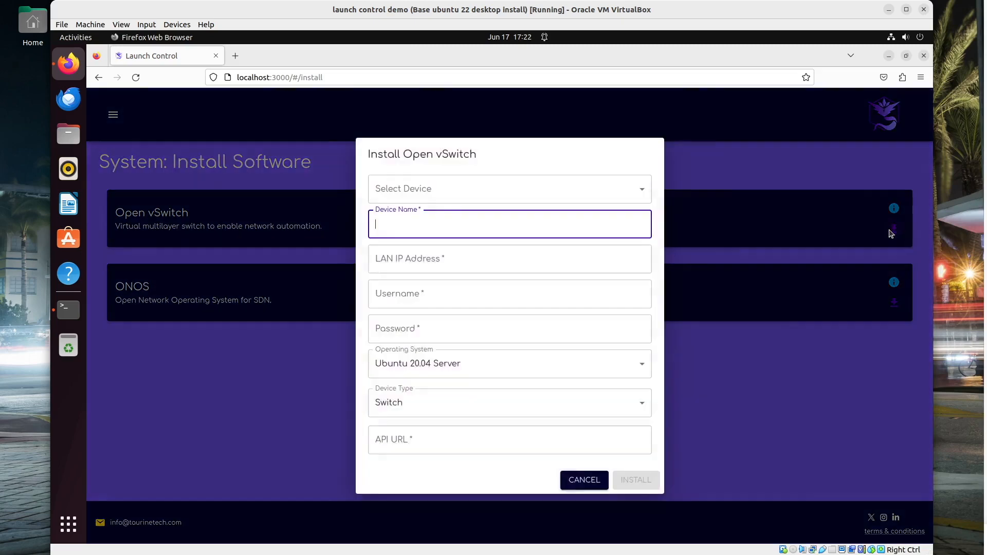
{"action": "left_click", "coordinate": [435, 193]}
{"action": "left_click", "coordinate": [424, 200]}
{"action": "left_click", "coordinate": [424, 224]}
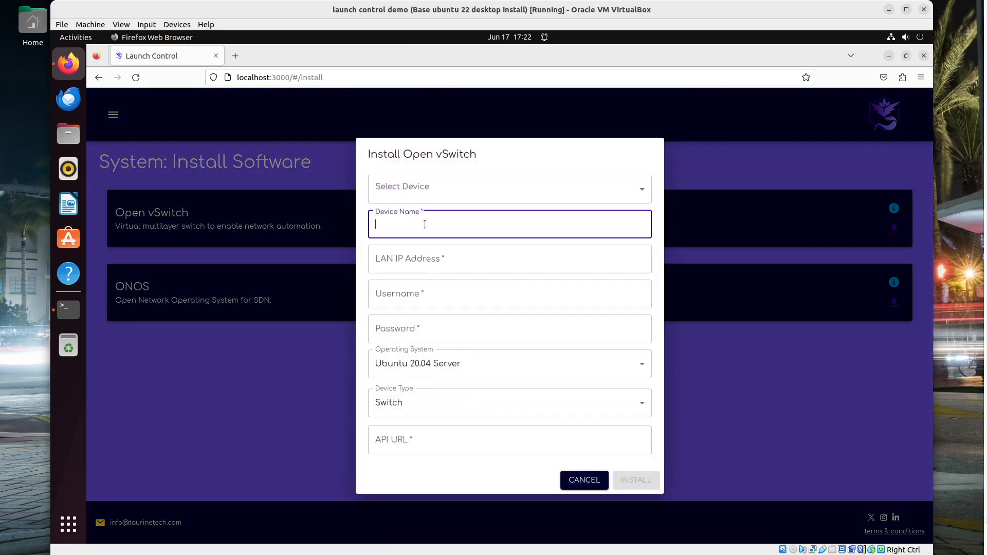
{"action": "type", "text": "Pi 4gb White"}
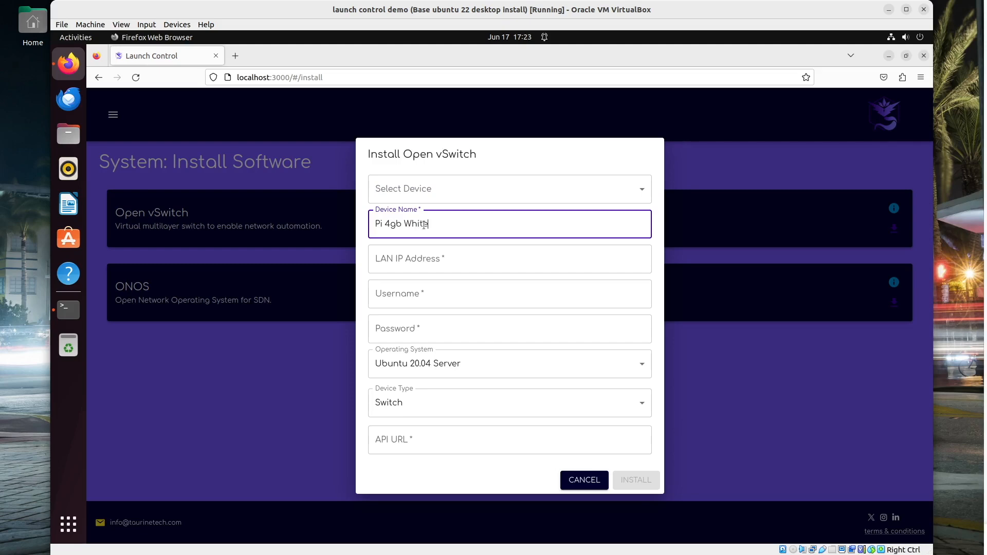
{"action": "left_click", "coordinate": [401, 267]}
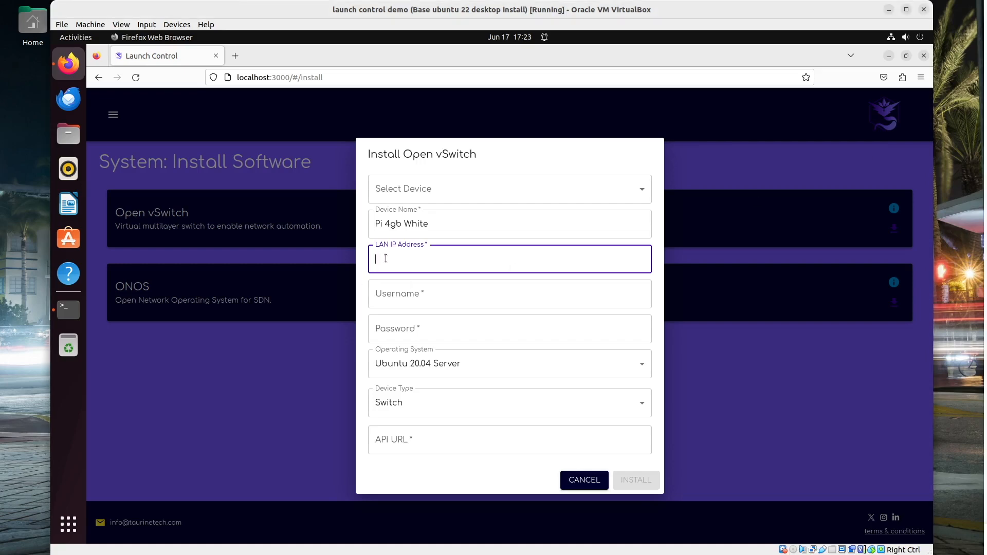
{"action": "type", "text": "10.10.10.3"}
Enter the device's login username and password, keeping Device Type as Switch
{"action": "left_click", "coordinate": [414, 288]}
{"action": "type", "text": "keegan"}
{"action": "key", "text": "Tab"}
{"action": "type", "text": "k"}
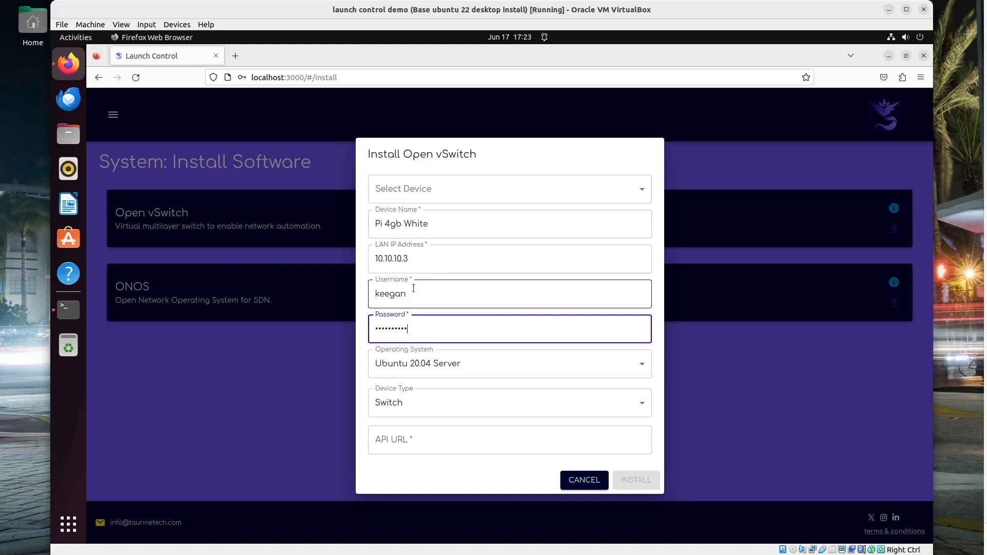
{"action": "left_click", "coordinate": [430, 401]}
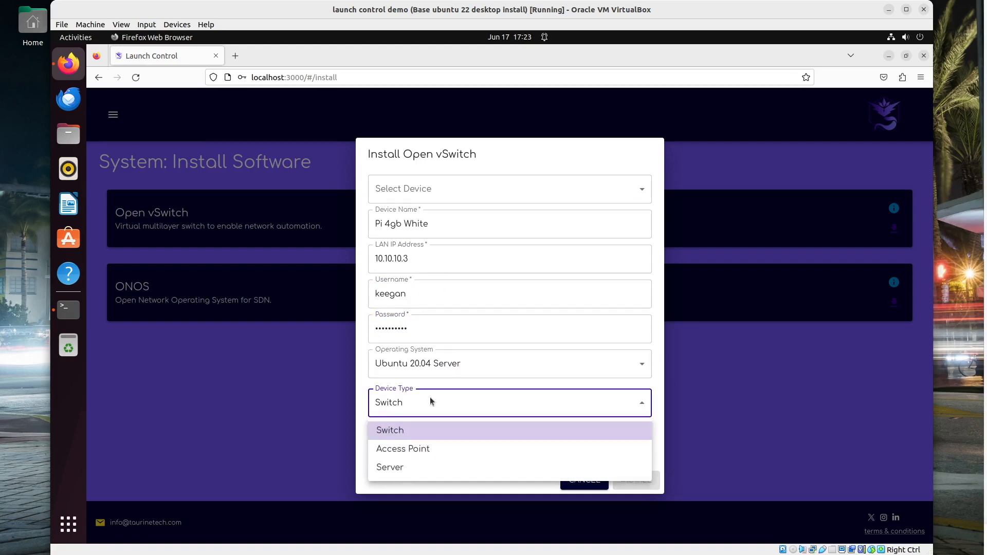
{"action": "left_click", "coordinate": [431, 401]}
{"action": "left_click", "coordinate": [394, 438]}
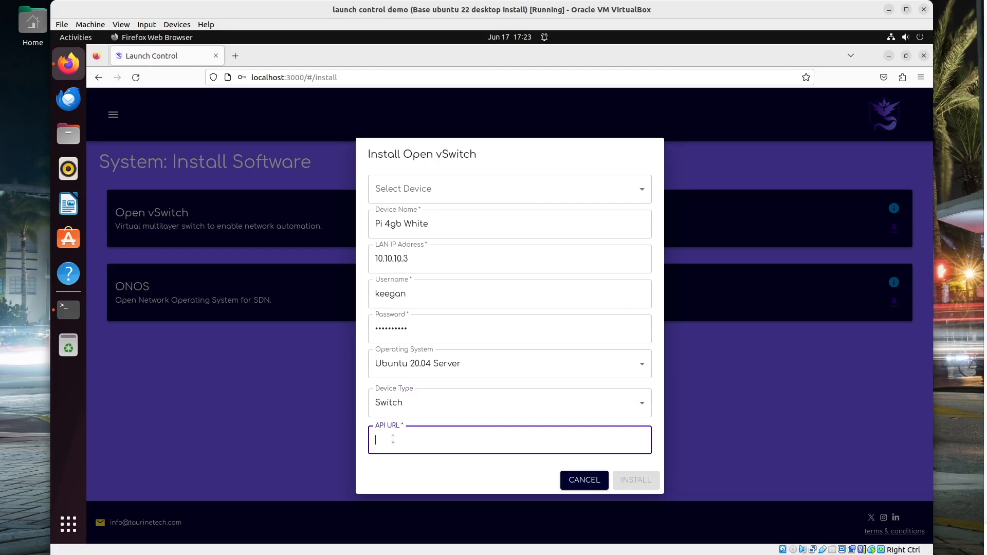
Open the Wired network settings from the top-bar system menu
{"action": "left_click", "coordinate": [901, 43]}
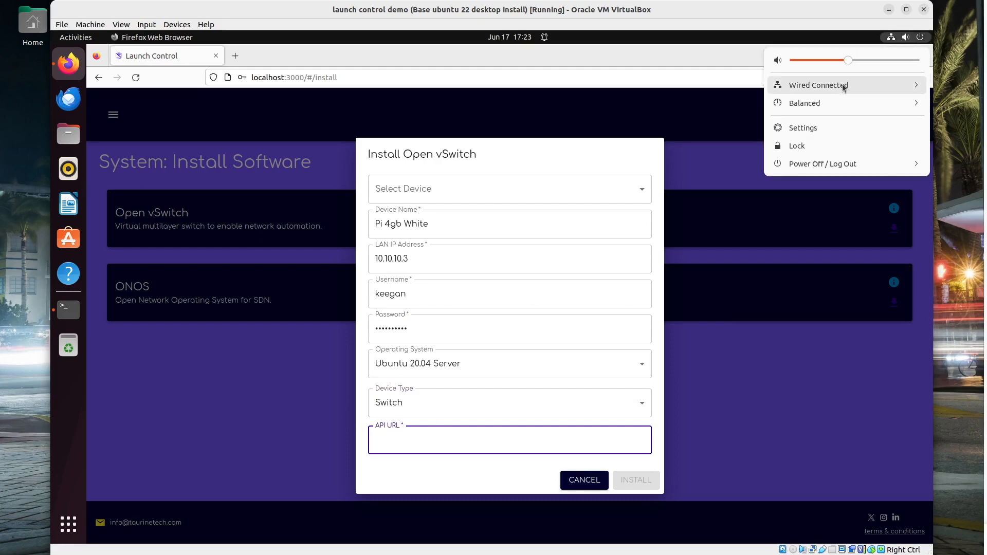
{"action": "left_click", "coordinate": [842, 85]}
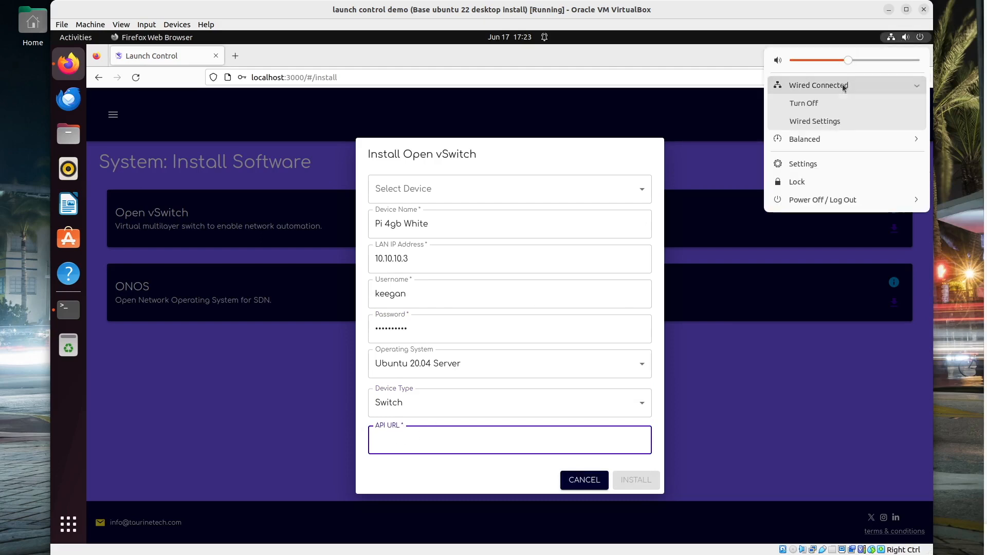
{"action": "left_click", "coordinate": [830, 124]}
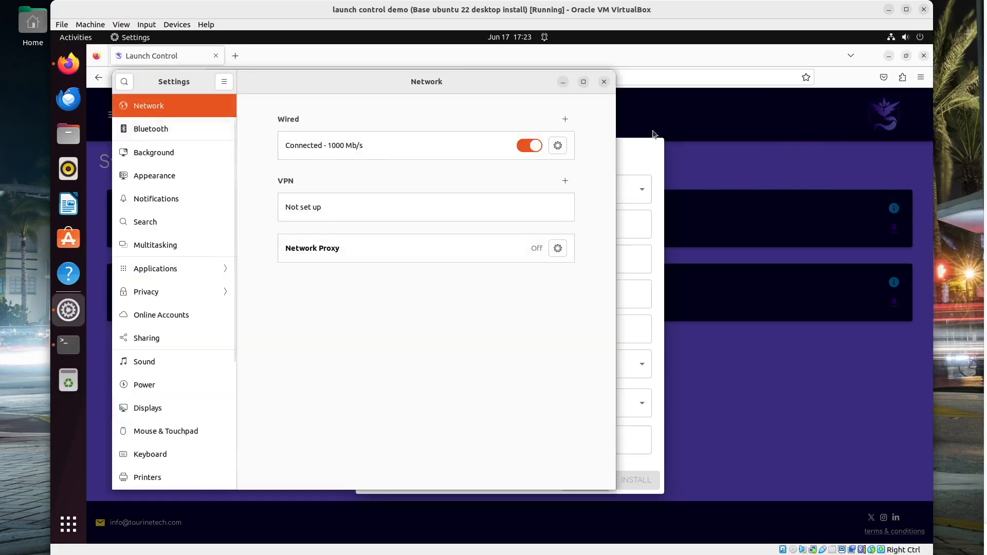
Copy the machine's wired IPv4 address 10.10.10.81 from the connection details
{"action": "left_click", "coordinate": [559, 146]}
{"action": "left_click_drag", "start_coordinate": [338, 233], "coordinate": [298, 234]}
{"action": "right_click", "coordinate": [307, 233]}
{"action": "left_click", "coordinate": [333, 254]}
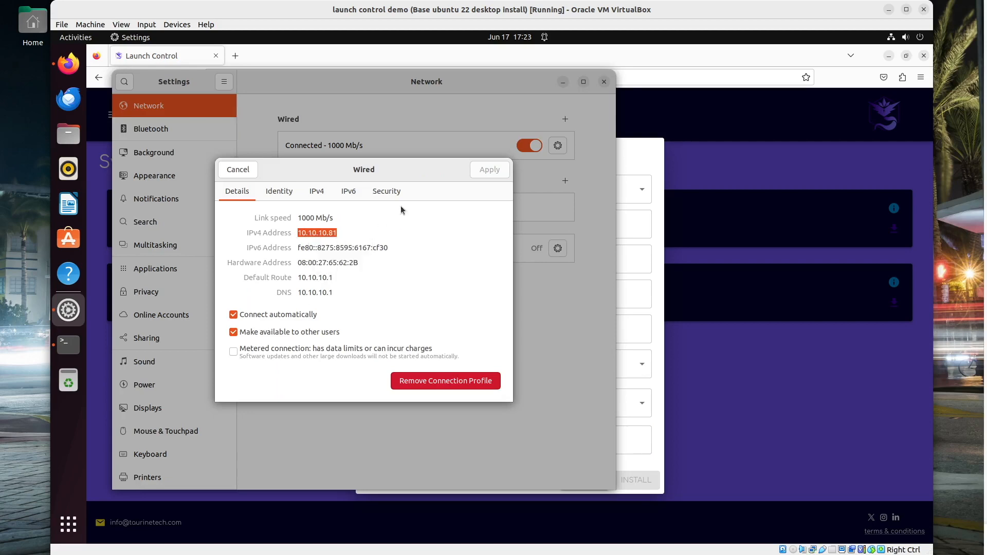
{"action": "left_click", "coordinate": [229, 173]}
{"action": "left_click", "coordinate": [600, 80]}
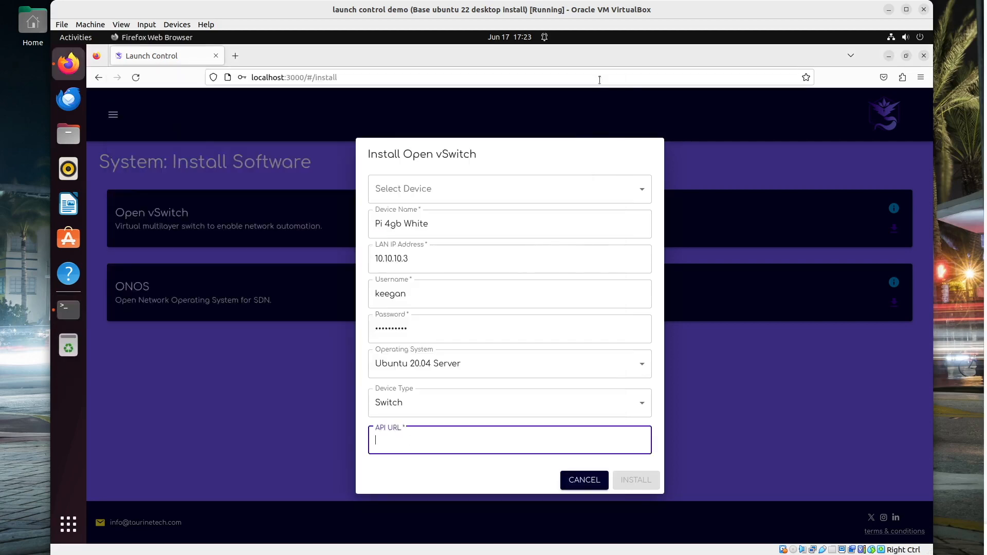
{"action": "type", "text": "ht"}
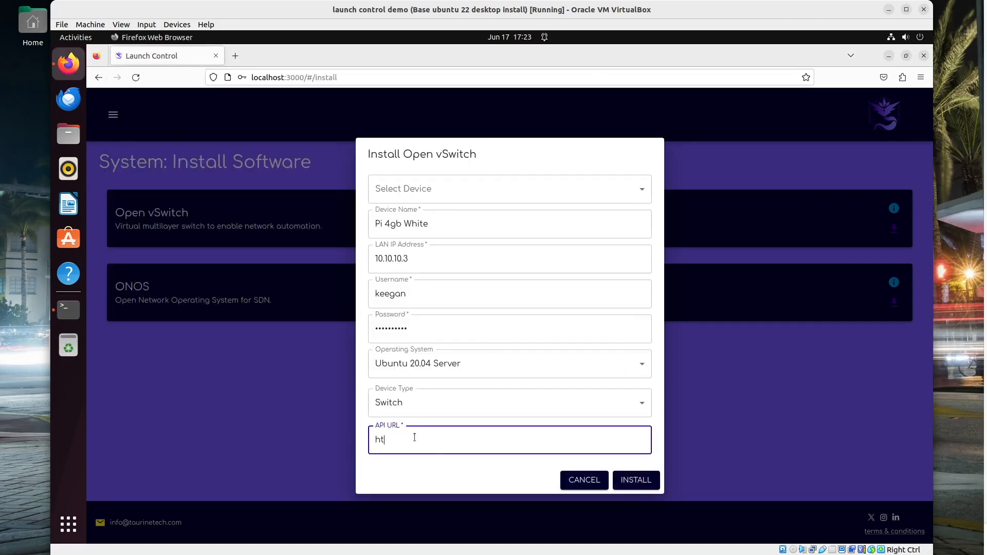
{"action": "type", "text": "tp://10.10.10.81"}
{"action": "left_click", "coordinate": [618, 480]}
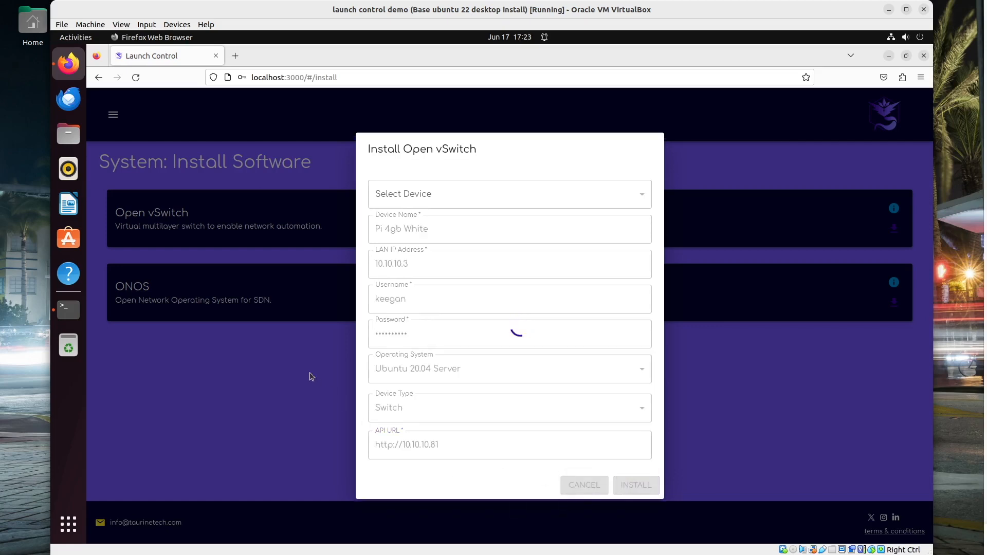
After the log shows OVS Installed, dismiss the alert, close the form, and decline saving the login
{"action": "left_click", "coordinate": [78, 309]}
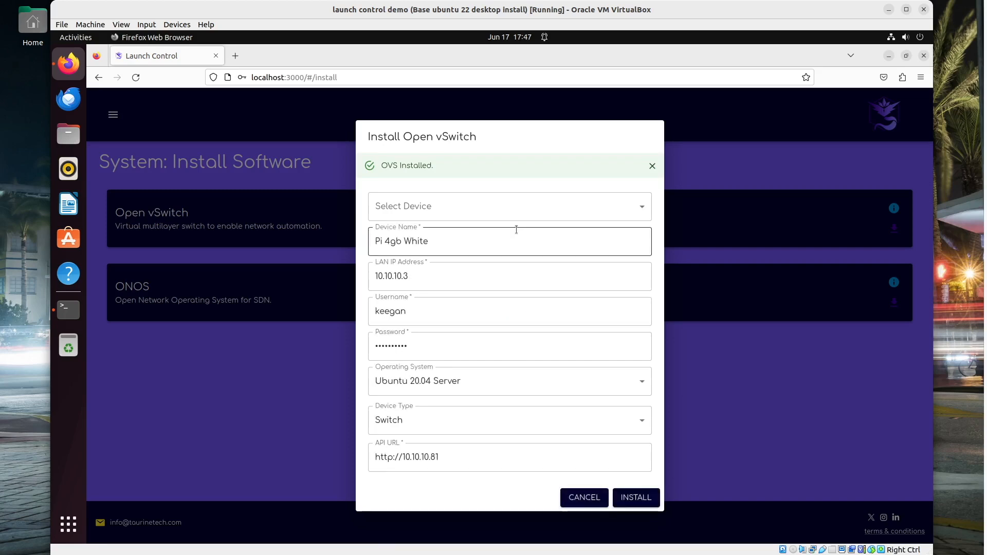
{"action": "left_click", "coordinate": [649, 166]}
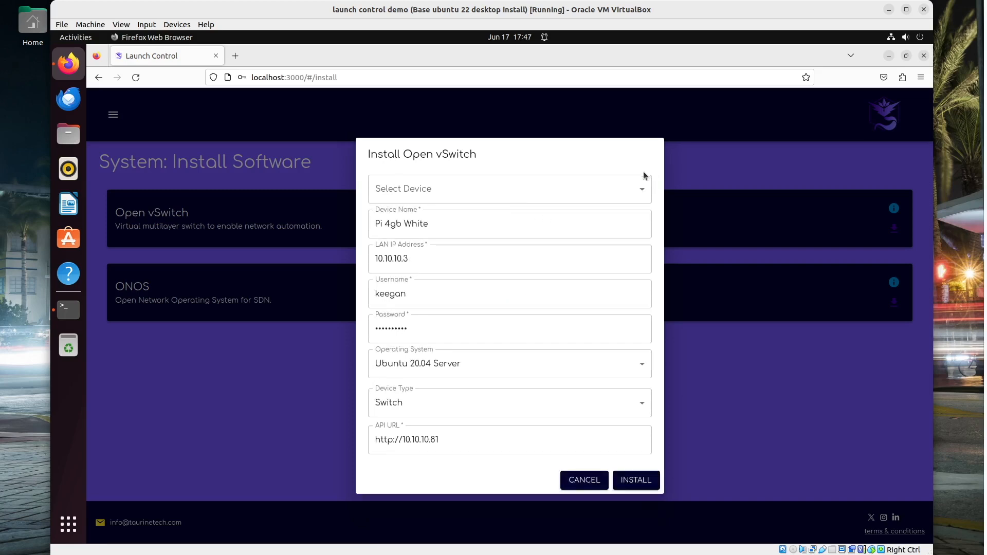
{"action": "left_click", "coordinate": [760, 397]}
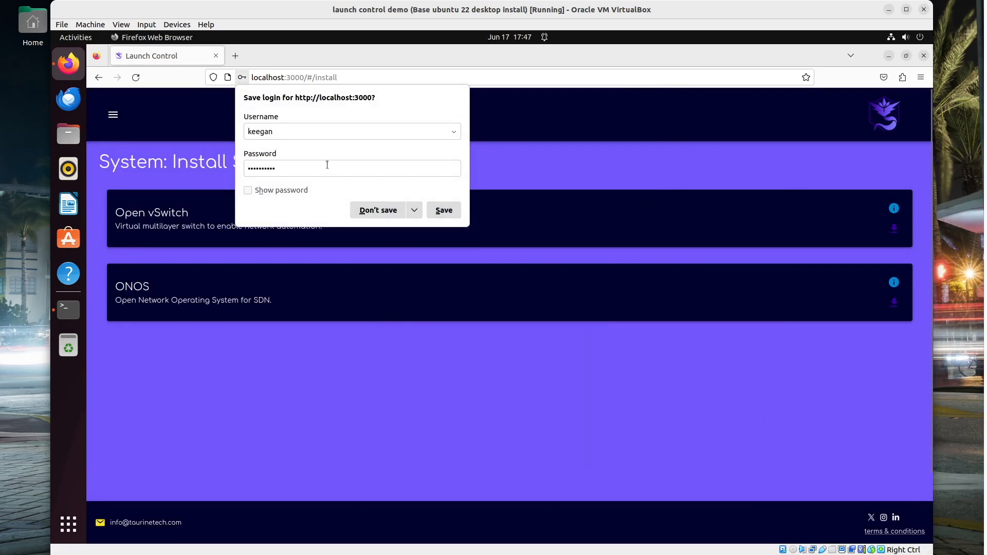
{"action": "left_click", "coordinate": [378, 211]}
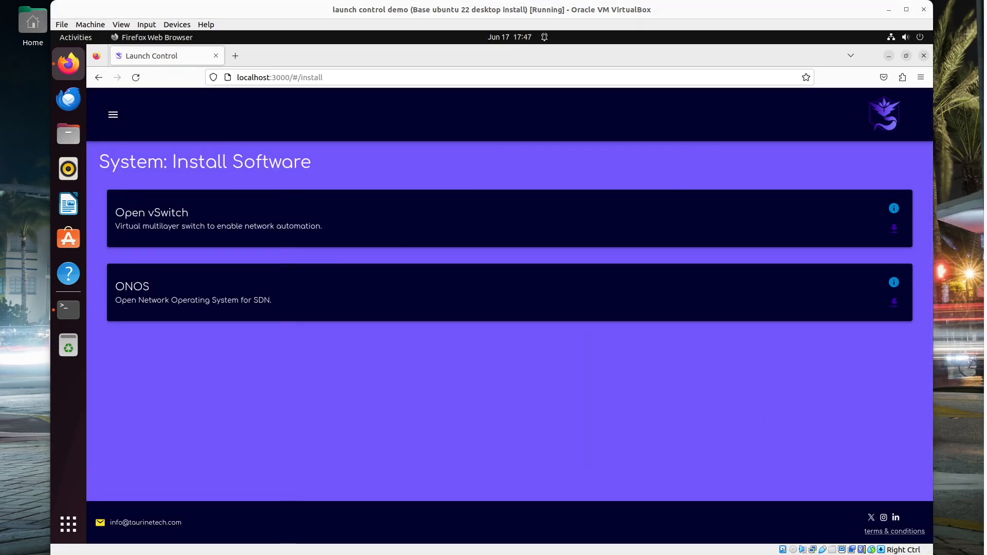
{"action": "left_click", "coordinate": [894, 303]}
In the Install ONOS form, set Device Name to ONOS VM and LAN IP to 10.10.10.4
{"action": "left_click", "coordinate": [498, 185]}
{"action": "left_click", "coordinate": [497, 184]}
{"action": "left_click", "coordinate": [450, 190]}
{"action": "left_click", "coordinate": [419, 216]}
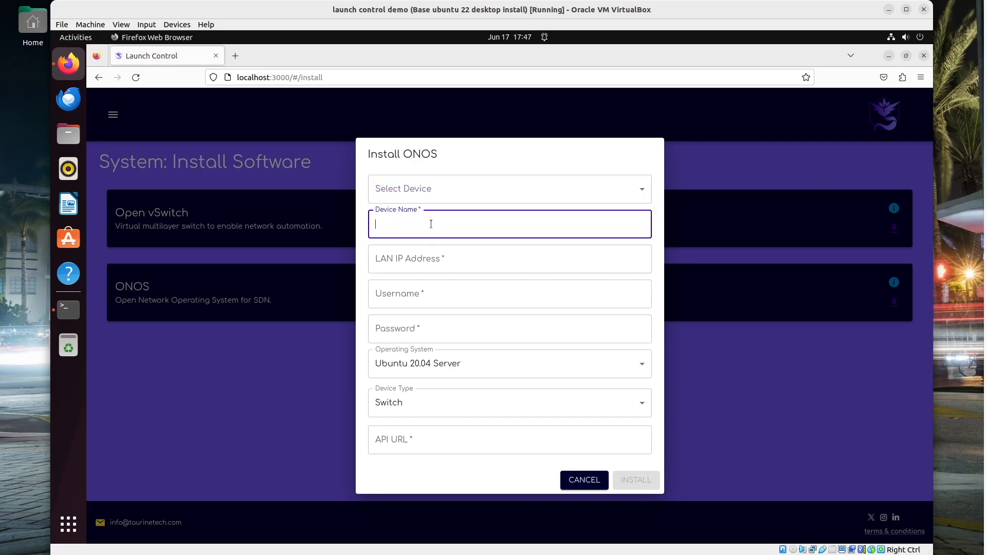
{"action": "type", "text": "ONOS VW"}
{"action": "key", "text": "BackSpace"}
{"action": "type", "text": "MM"}
{"action": "key", "text": "BackSpace"}
{"action": "key", "text": "BackSpace"}
{"action": "type", "text": "M"}
{"action": "key", "text": "Tab"}
{"action": "type", "text": "10.10.10"}
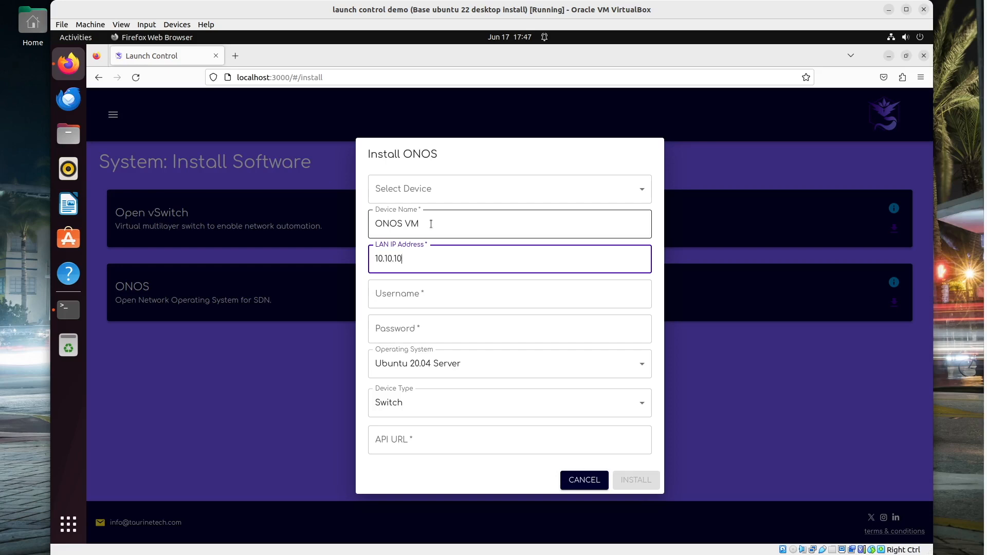
{"action": "key", "text": "Tab"}
{"action": "type", "text": "keegan"}
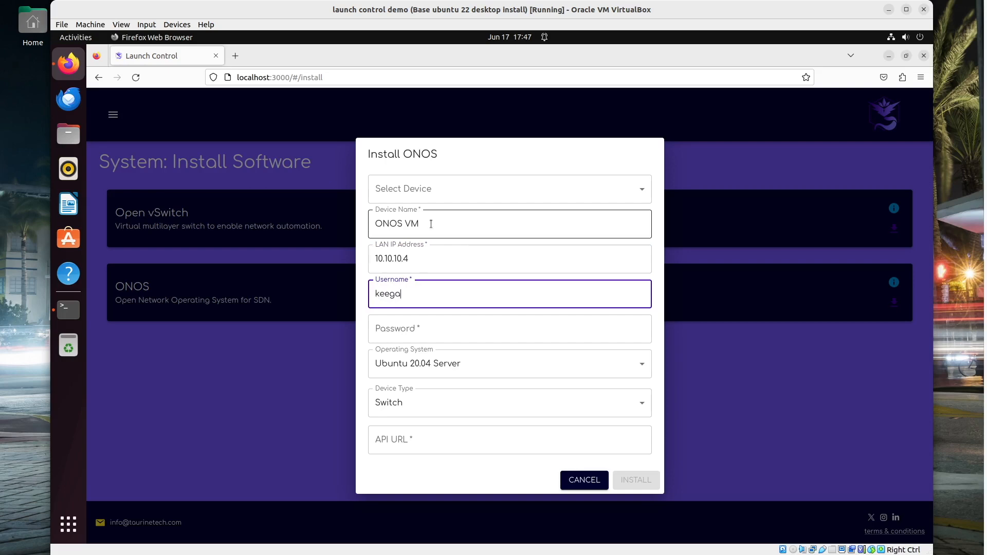
{"action": "key", "text": "Tab"}
{"action": "type", "text": "•••••••"}
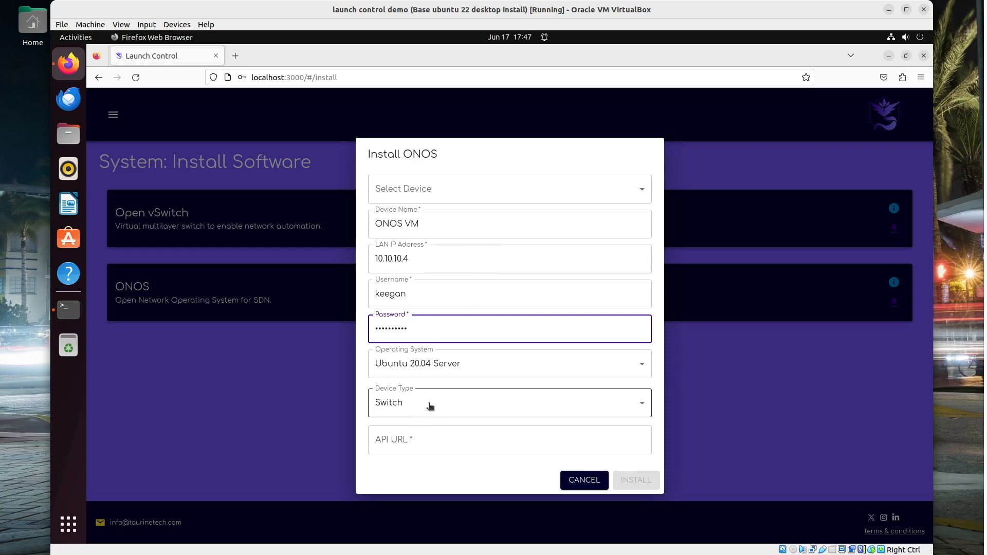
{"action": "left_click", "coordinate": [417, 435]}
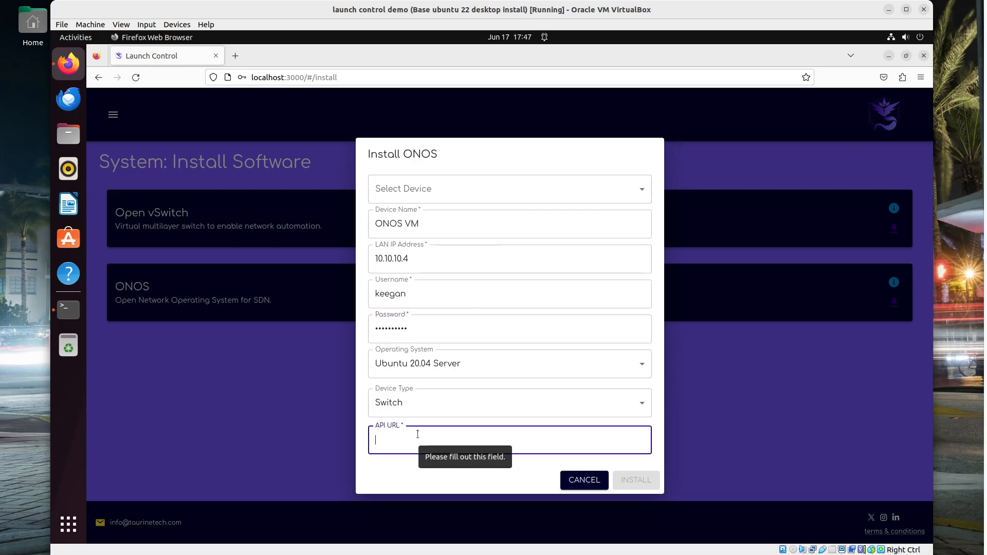
{"action": "type", "text": "http"}
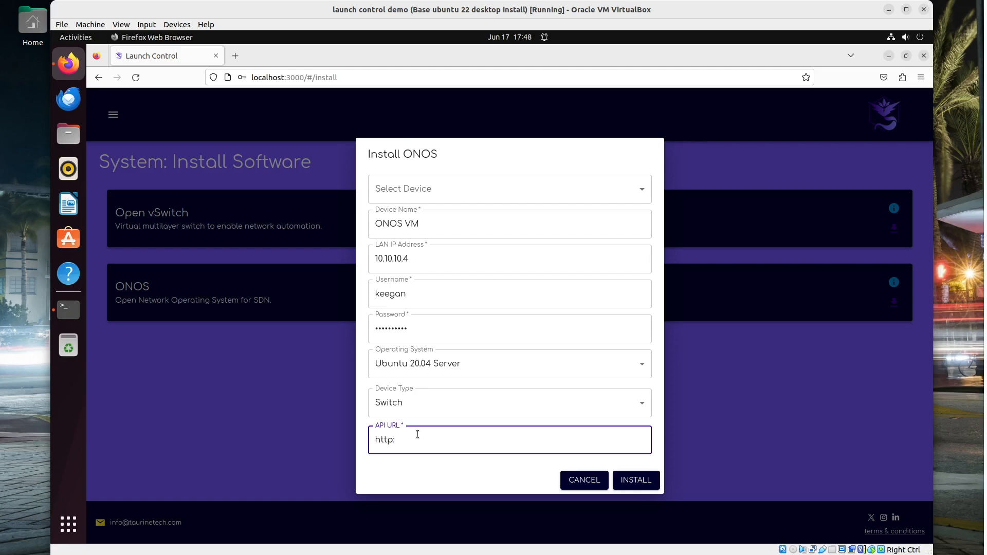
{"action": "type", "text": "://10.10.10.82"}
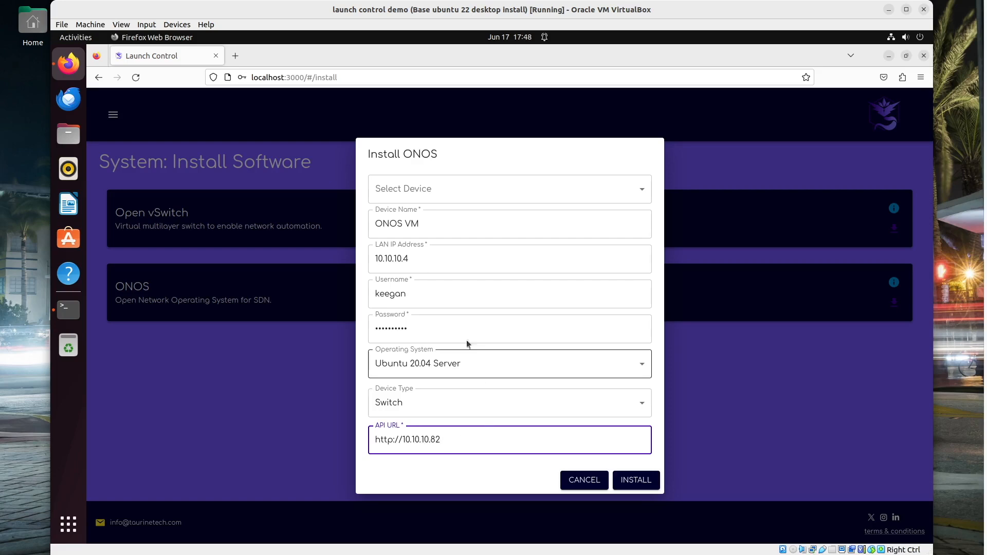
{"action": "left_click", "coordinate": [636, 481]}
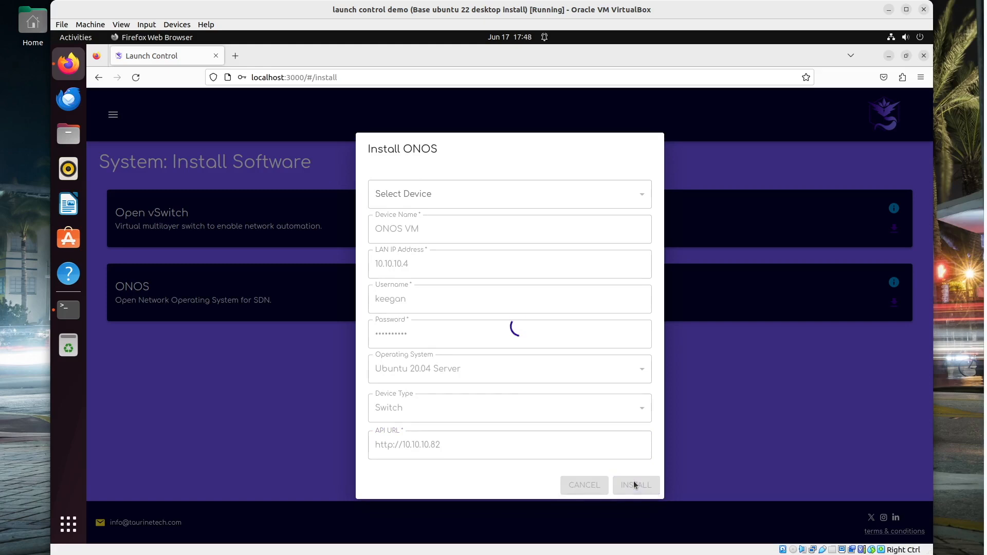
{"action": "left_click", "coordinate": [69, 309]}
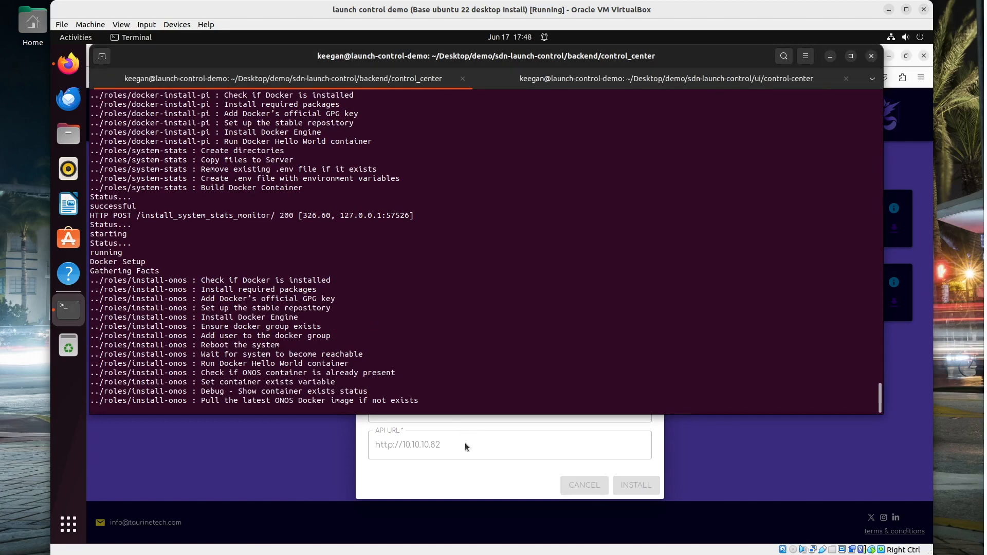
Once the controller is installed, close the ONOS form and open Hardware > Devices showing Pi 4gb White and ONOS VM
{"action": "left_click", "coordinate": [445, 424]}
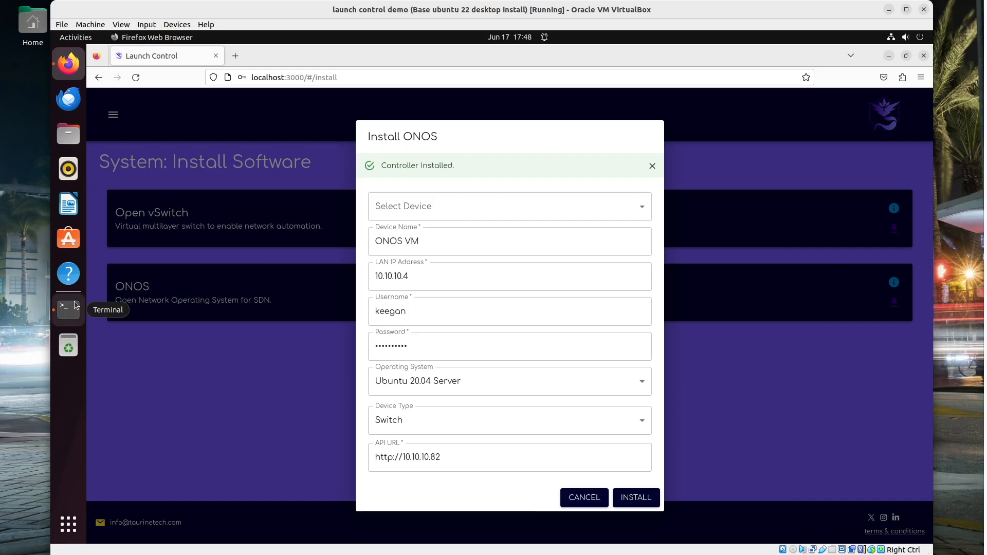
{"action": "left_click", "coordinate": [760, 411]}
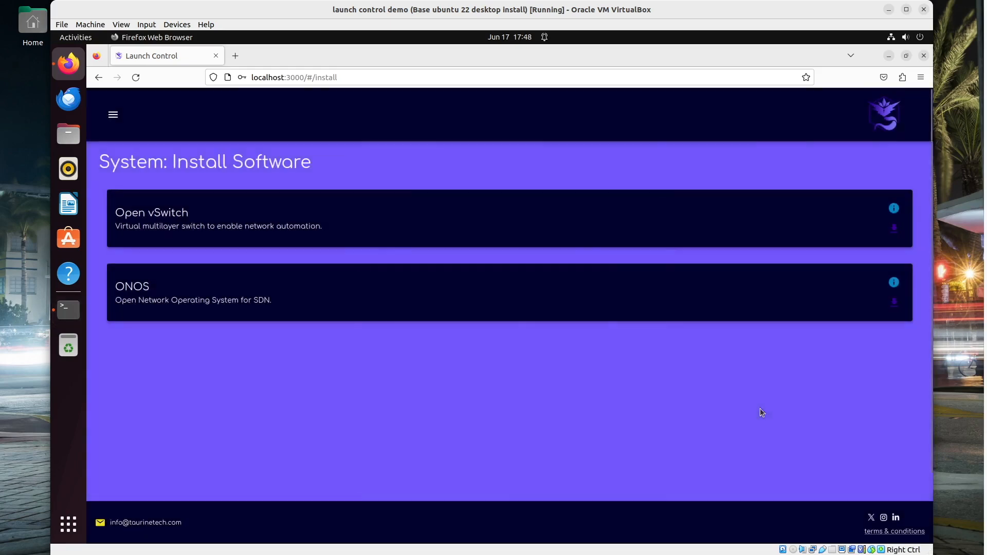
{"action": "left_click", "coordinate": [113, 114]}
{"action": "left_click", "coordinate": [140, 187]}
{"action": "left_click", "coordinate": [131, 241]}
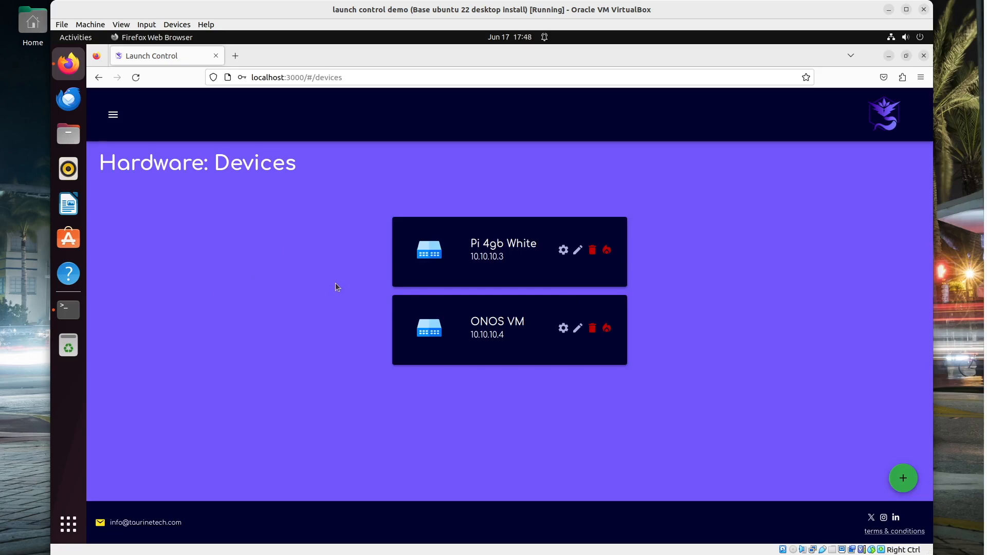
{"action": "left_click", "coordinate": [564, 252]}
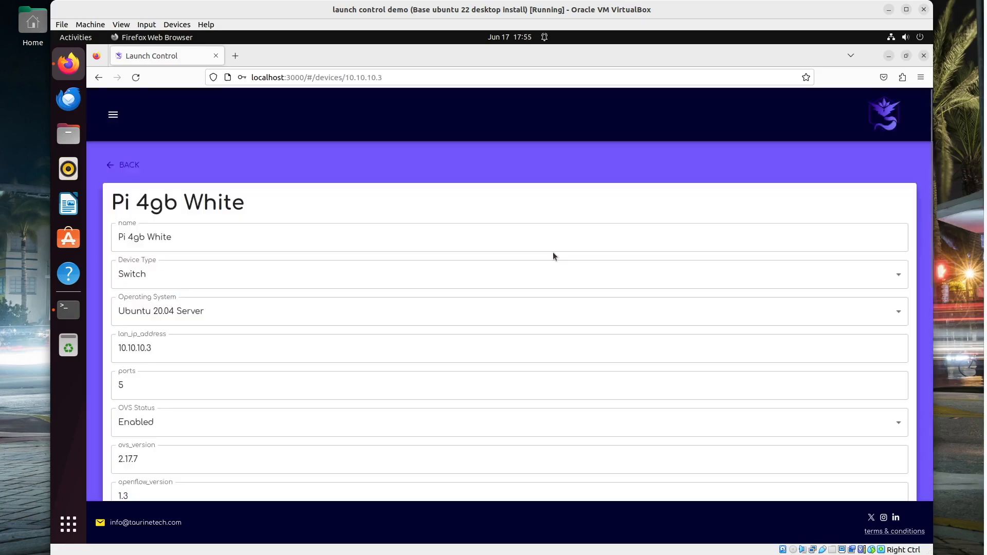
On the Pi 4gb White device page, scroll to the empty Bridges section and start adding a bridge
{"action": "scroll", "coordinate": [546, 258], "scroll_direction": "down", "scroll_amount": 5}
{"action": "scroll", "coordinate": [539, 264], "scroll_direction": "down", "scroll_amount": 8}
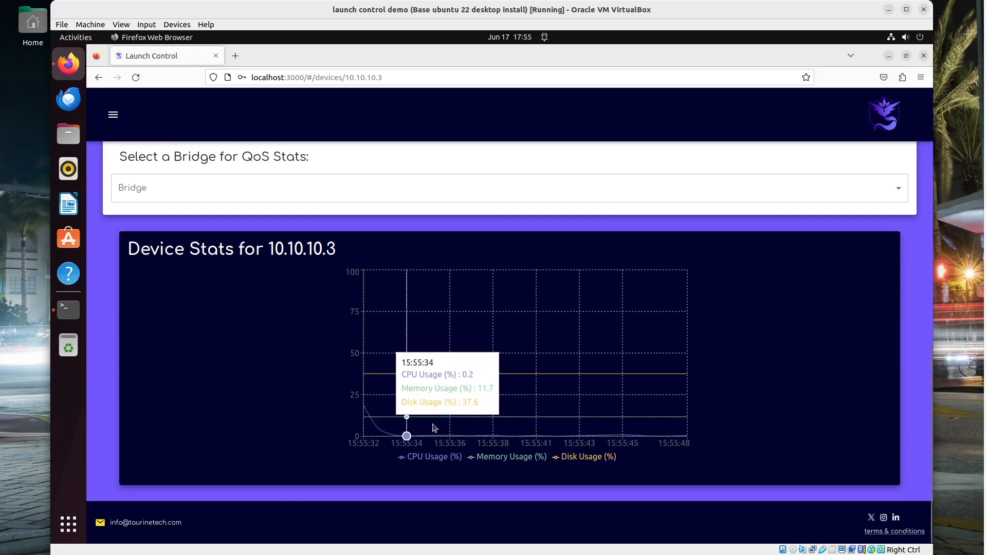
{"action": "scroll", "coordinate": [306, 234], "scroll_direction": "up", "scroll_amount": 2}
{"action": "left_click", "coordinate": [275, 254]}
{"action": "scroll", "coordinate": [272, 252], "scroll_direction": "up", "scroll_amount": 6}
{"action": "left_click", "coordinate": [148, 329]}
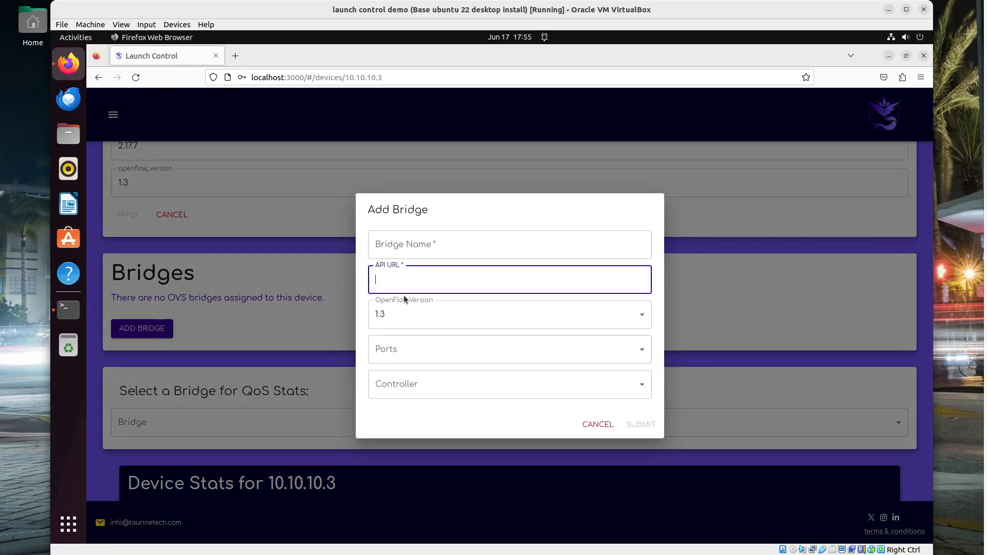
{"action": "left_click", "coordinate": [402, 253]}
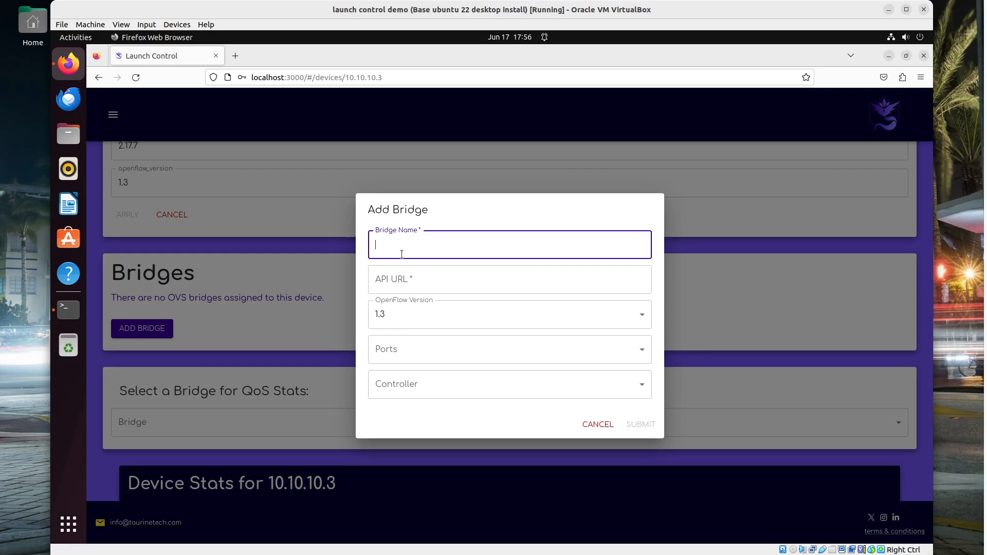
{"action": "type", "text": "pi4"}
{"action": "key", "text": "Tab"}
{"action": "left_click", "coordinate": [408, 244]}
{"action": "type", "text": "white"}
{"action": "left_click", "coordinate": [389, 276]}
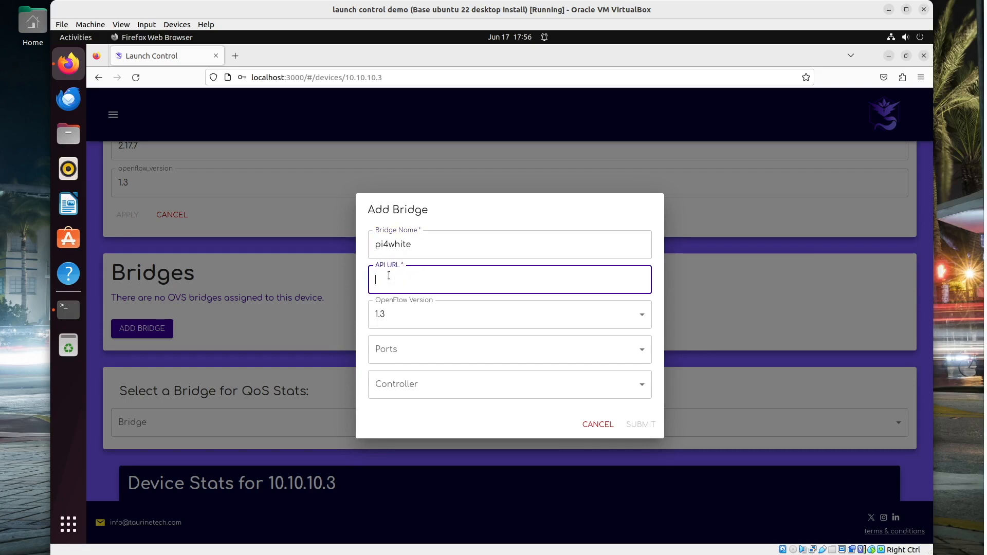
{"action": "type", "text": "http://10.10.10.81:800"}
Keep OpenFlow 1.3, add ports eth1 and eth2, and choose controller 10.10.10.4
{"action": "left_click", "coordinate": [425, 321]}
{"action": "left_click", "coordinate": [422, 322]}
{"action": "left_click", "coordinate": [394, 350]}
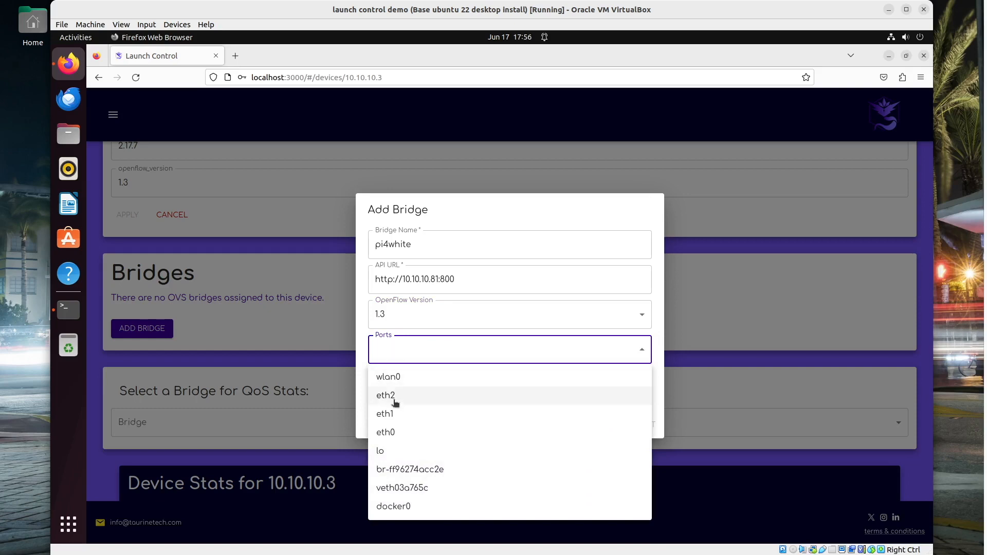
{"action": "left_click", "coordinate": [396, 410]}
{"action": "left_click", "coordinate": [394, 399]}
{"action": "left_click", "coordinate": [439, 346]}
{"action": "left_click", "coordinate": [433, 400]}
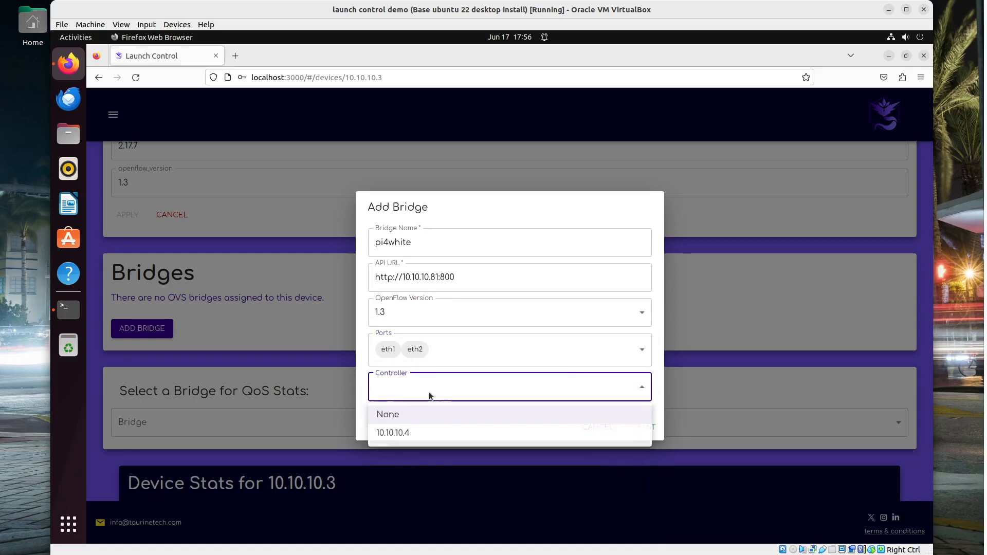
{"action": "left_click", "coordinate": [403, 433]}
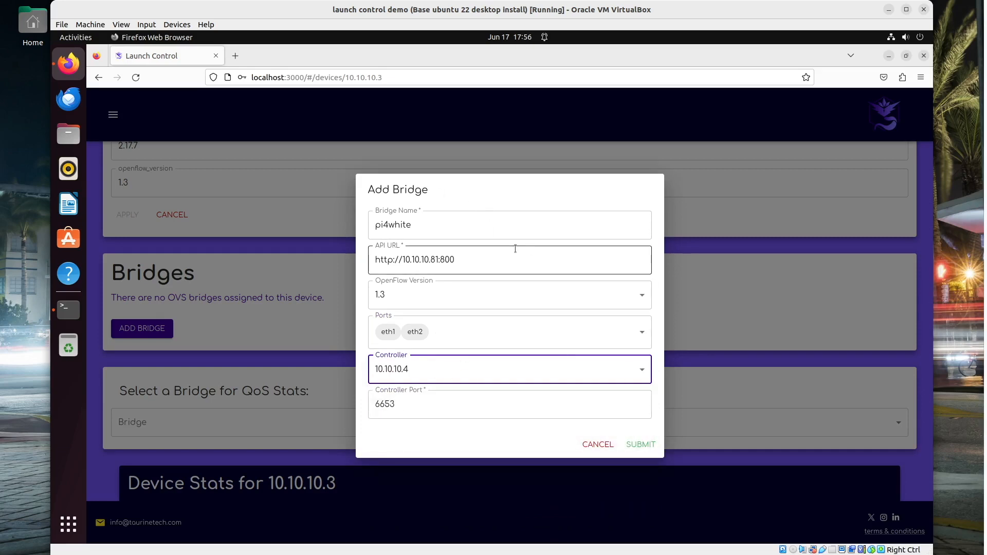
Submit the new bridge and watch the backend log until it reports success
{"action": "left_click", "coordinate": [638, 445]}
{"action": "left_click", "coordinate": [68, 310]}
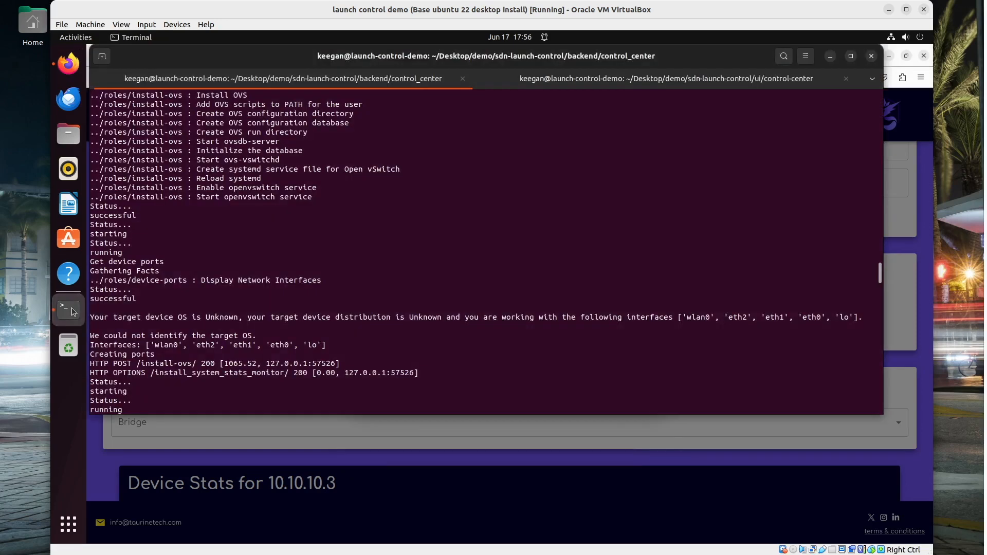
{"action": "left_click", "coordinate": [332, 422]}
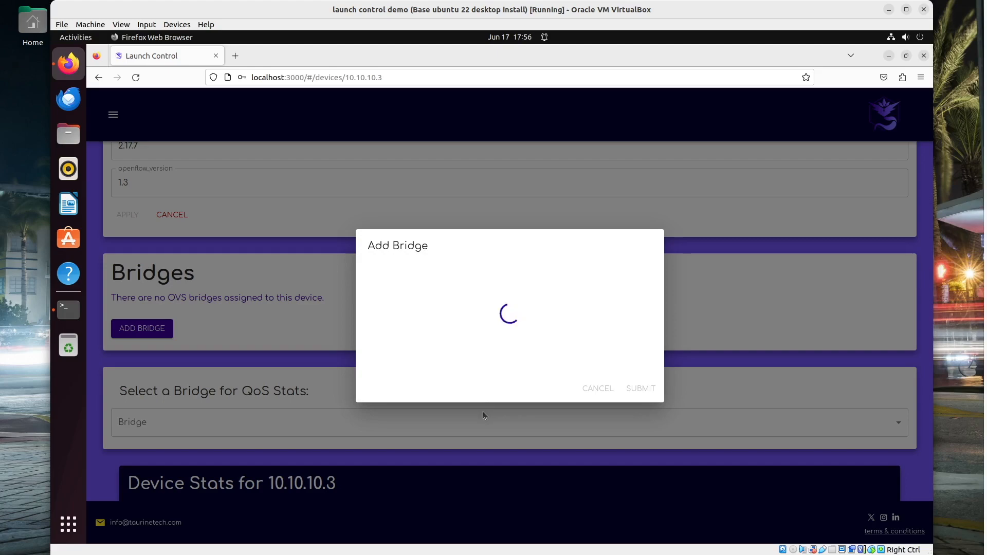
{"action": "left_click", "coordinate": [59, 314]}
{"action": "left_click", "coordinate": [59, 314]}
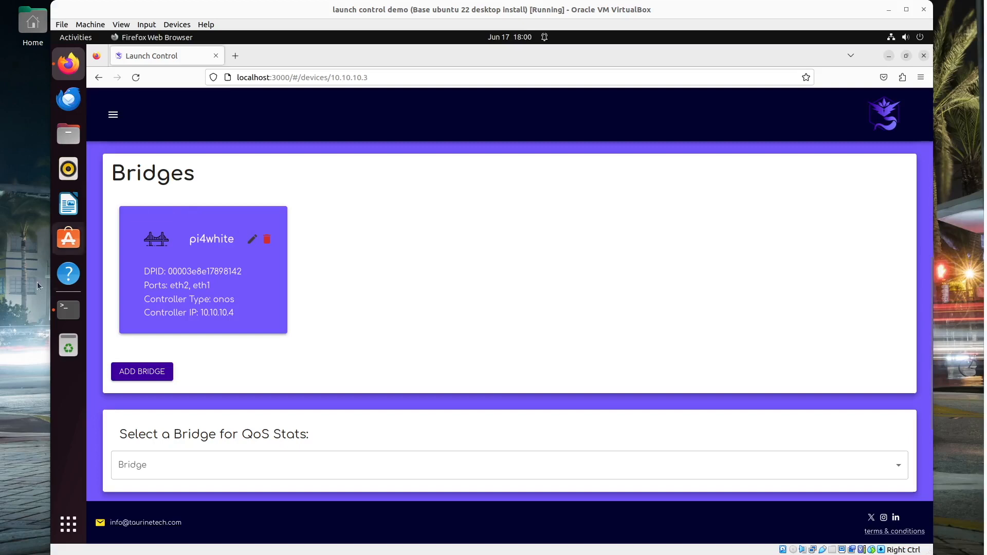
Open the pi4white bridge's edit settings and close them without changes
{"action": "left_click", "coordinate": [252, 239]}
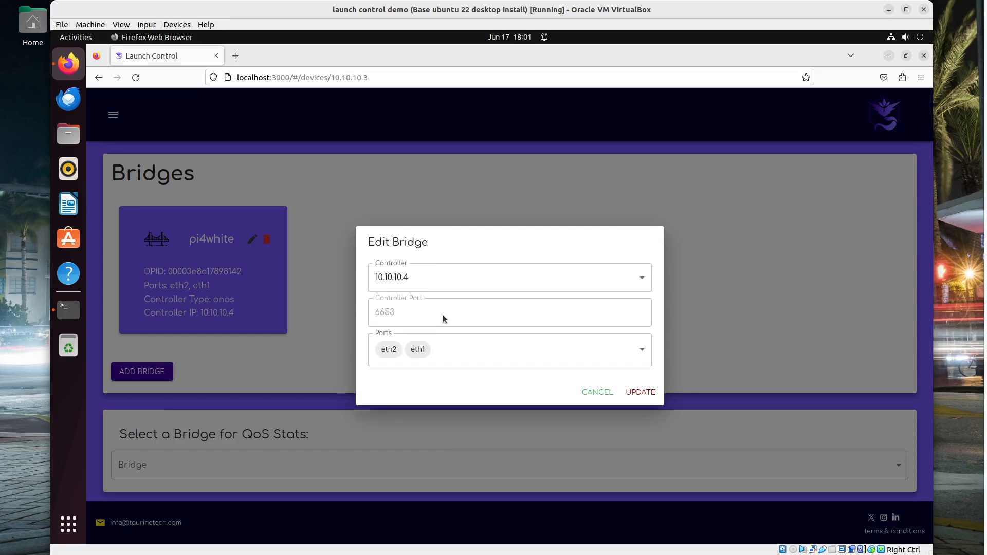
{"action": "left_click", "coordinate": [293, 341]}
{"action": "scroll", "coordinate": [293, 339], "scroll_direction": "down", "scroll_amount": 3}
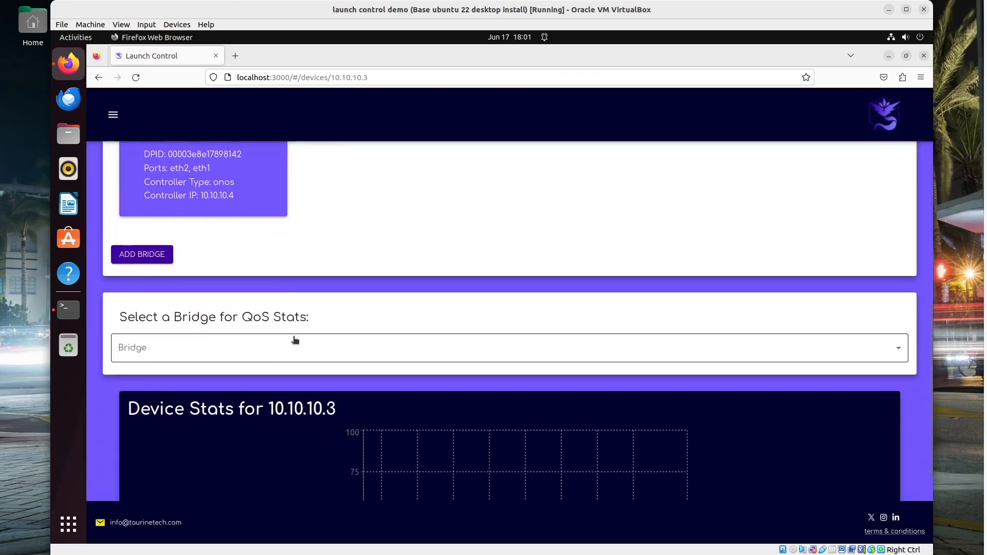
{"action": "scroll", "coordinate": [172, 357], "scroll_direction": "down", "scroll_amount": 3}
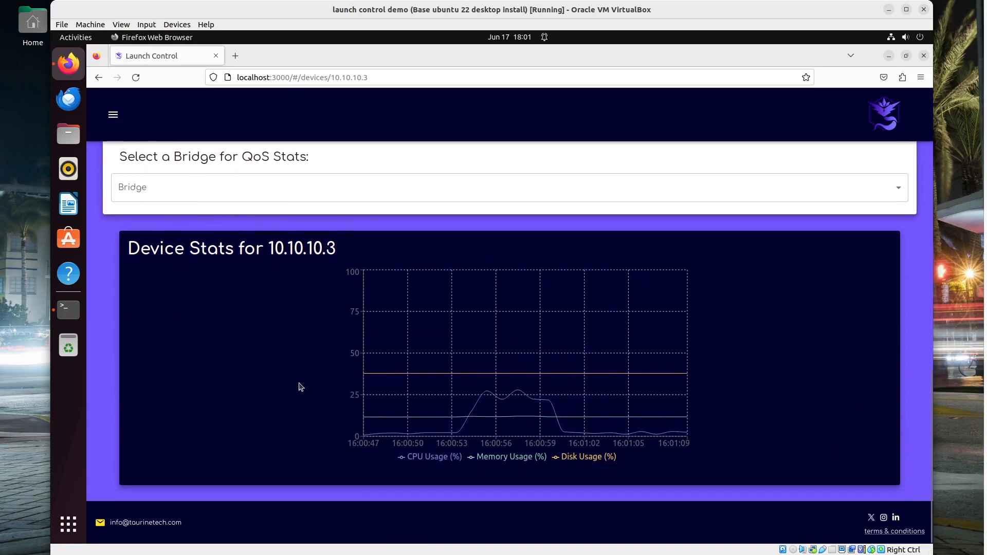
{"action": "scroll", "coordinate": [247, 255], "scroll_direction": "up", "scroll_amount": 1}
Choose pi4white in the QoS Stats bridge list and review its port throughput chart
{"action": "left_click", "coordinate": [245, 254]}
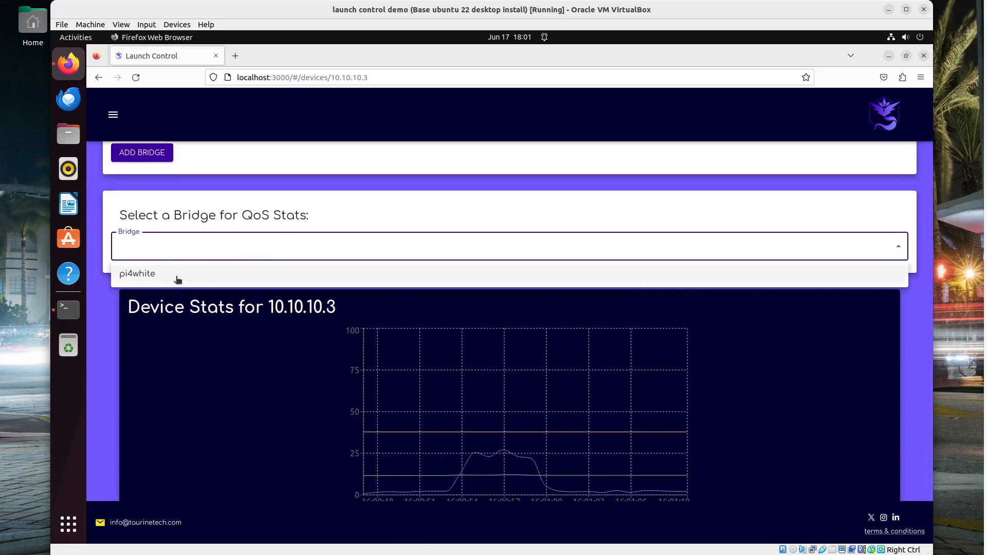
{"action": "left_click", "coordinate": [177, 280]}
{"action": "scroll", "coordinate": [181, 289], "scroll_direction": "down", "scroll_amount": 1}
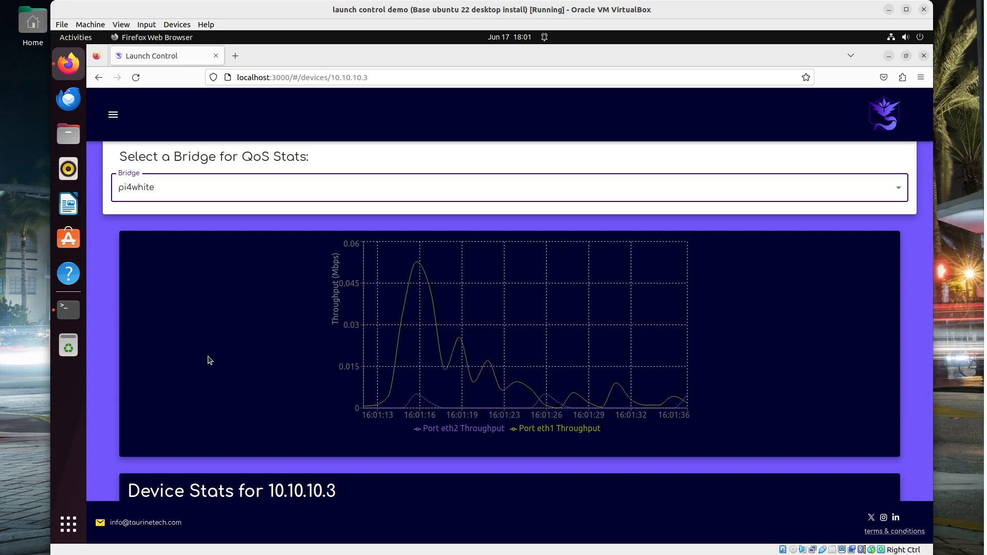
{"action": "scroll", "coordinate": [134, 386], "scroll_direction": "up", "scroll_amount": 1}
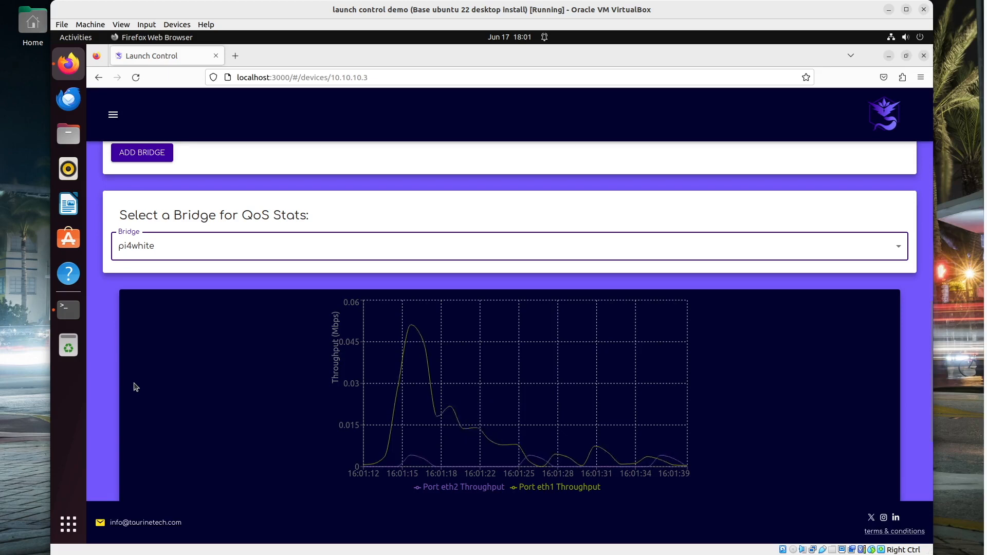
{"action": "scroll", "coordinate": [134, 387], "scroll_direction": "up", "scroll_amount": 2}
{"action": "scroll", "coordinate": [134, 387], "scroll_direction": "down", "scroll_amount": 3}
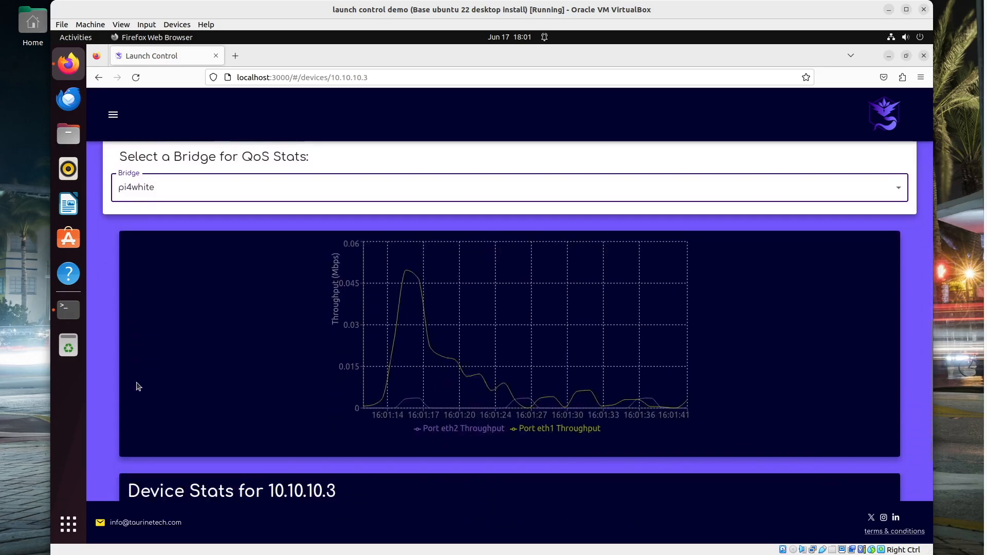
{"action": "scroll", "coordinate": [137, 386], "scroll_direction": "up", "scroll_amount": 10}
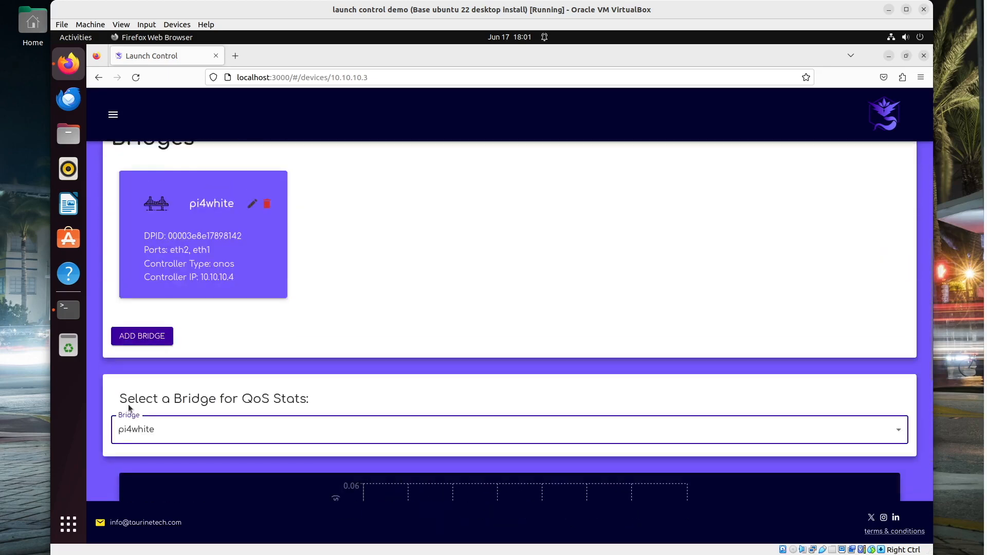
{"action": "scroll", "coordinate": [124, 112], "scroll_direction": "up", "scroll_amount": 3}
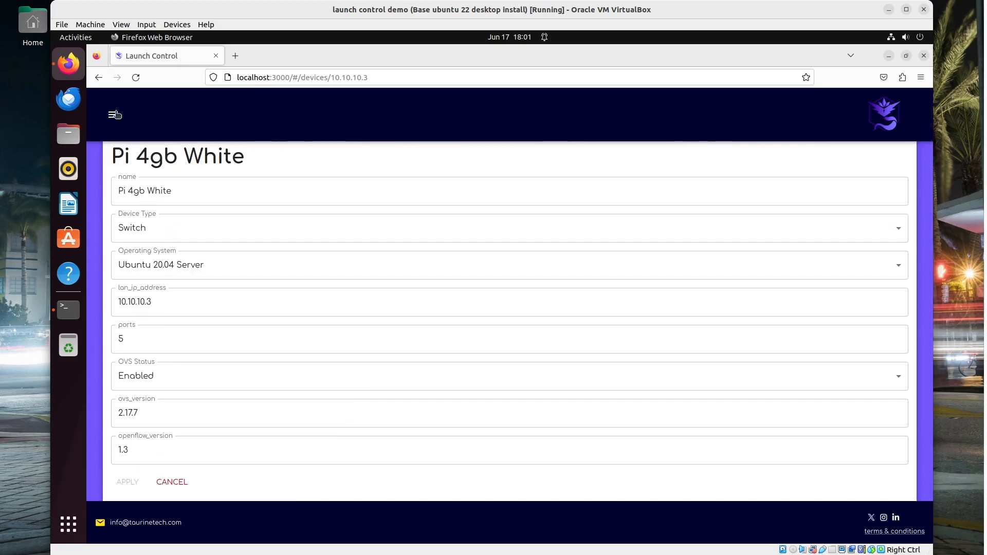
Go to Hardware > Controllers, select switch address 10.10.10.3, and start a new browser tab
{"action": "left_click", "coordinate": [114, 114]}
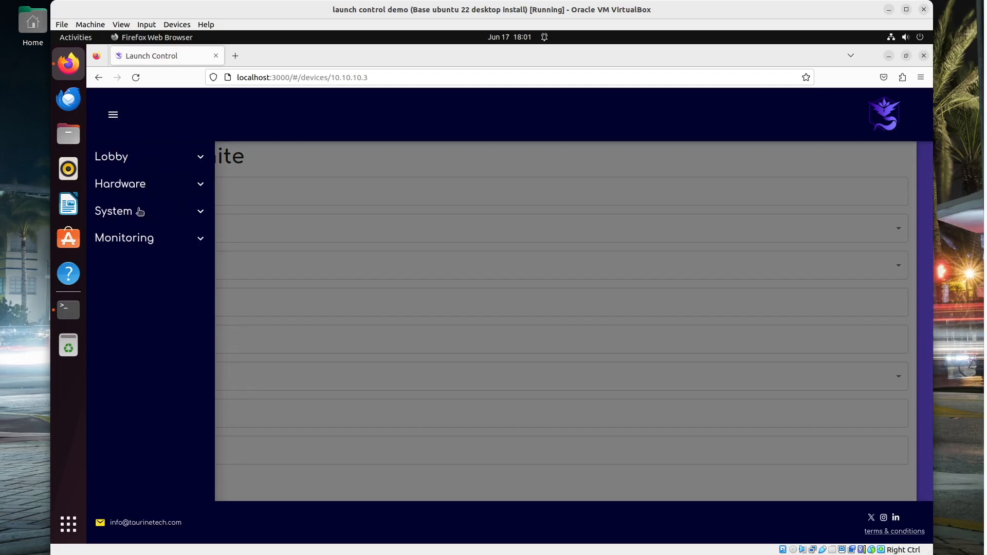
{"action": "left_click", "coordinate": [127, 194]}
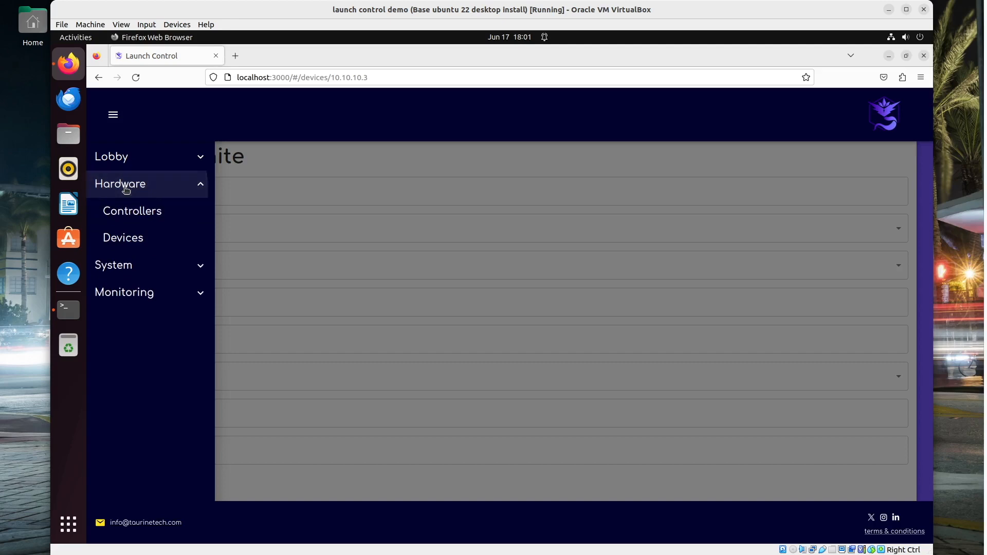
{"action": "left_click", "coordinate": [137, 212]}
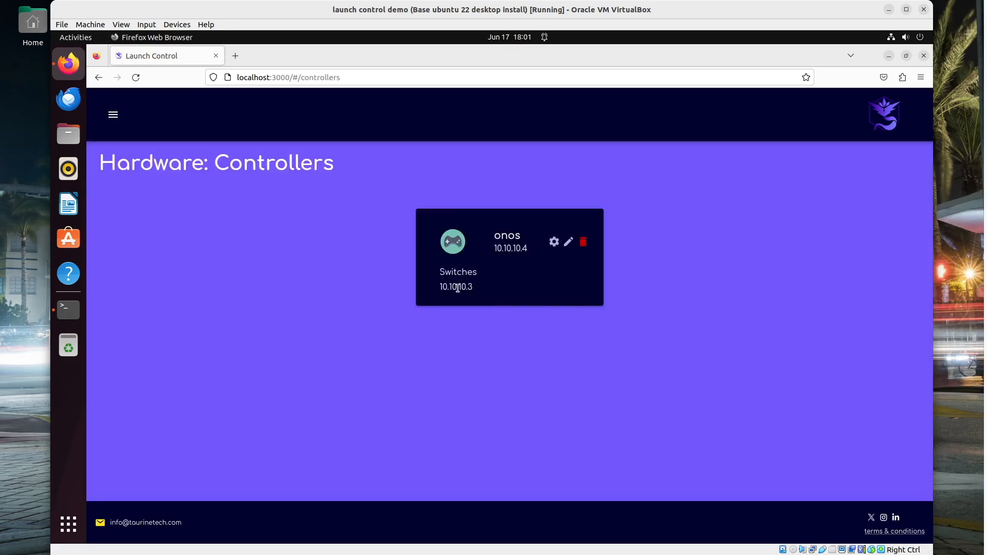
{"action": "left_click_drag", "start_coordinate": [482, 289], "coordinate": [427, 293]}
{"action": "left_click", "coordinate": [233, 55]}
Load the ONOS login page at 10.10.10.4:8181/onos/ui/login.html, correcting the pasted address
{"action": "left_click", "coordinate": [261, 77]}
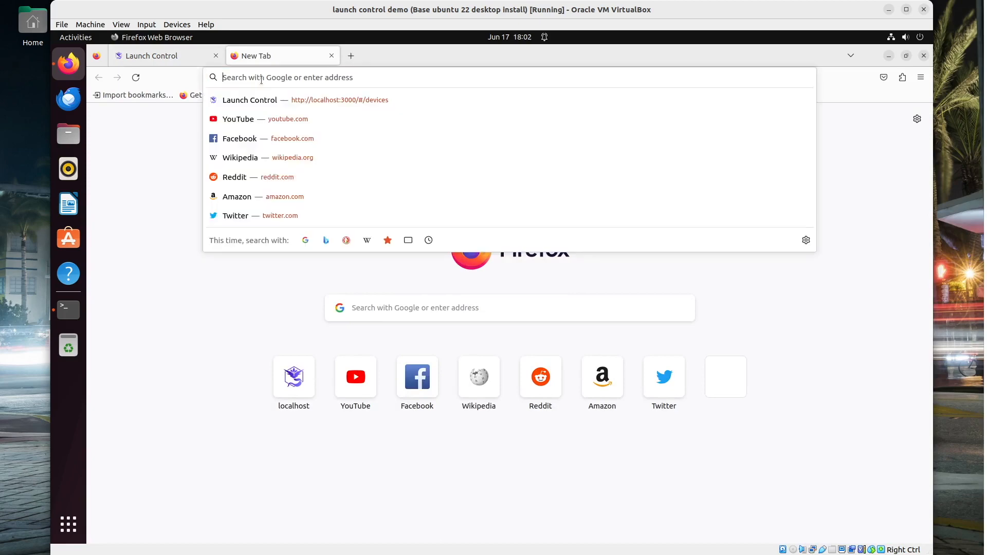
{"action": "type", "text": "0.10.10.4:8181/onos/ui/login.html"}
{"action": "left_click_drag", "start_coordinate": [284, 77], "coordinate": [152, 78]}
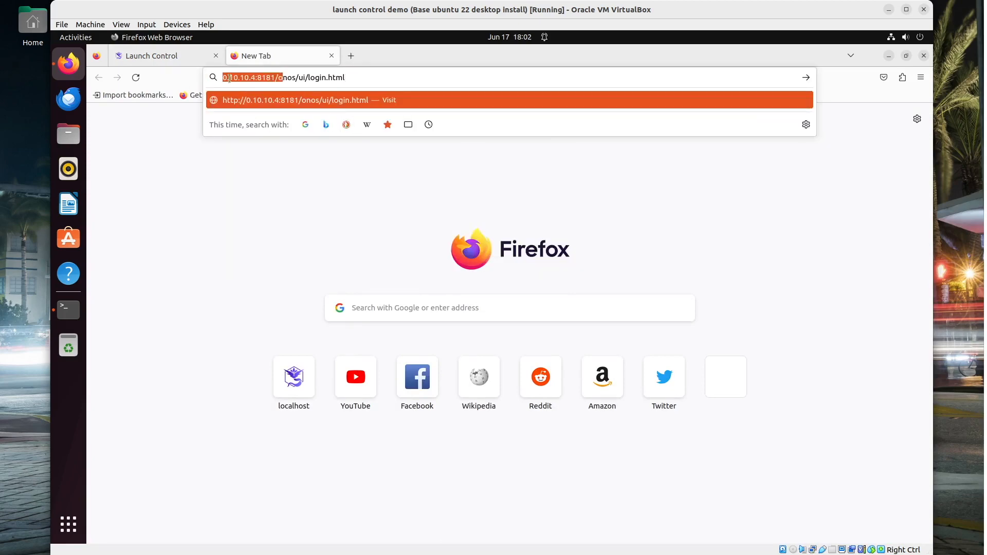
{"action": "left_click_drag", "start_coordinate": [221, 78], "coordinate": [227, 77]}
{"action": "key", "text": "Left"}
{"action": "type", "text": "10"}
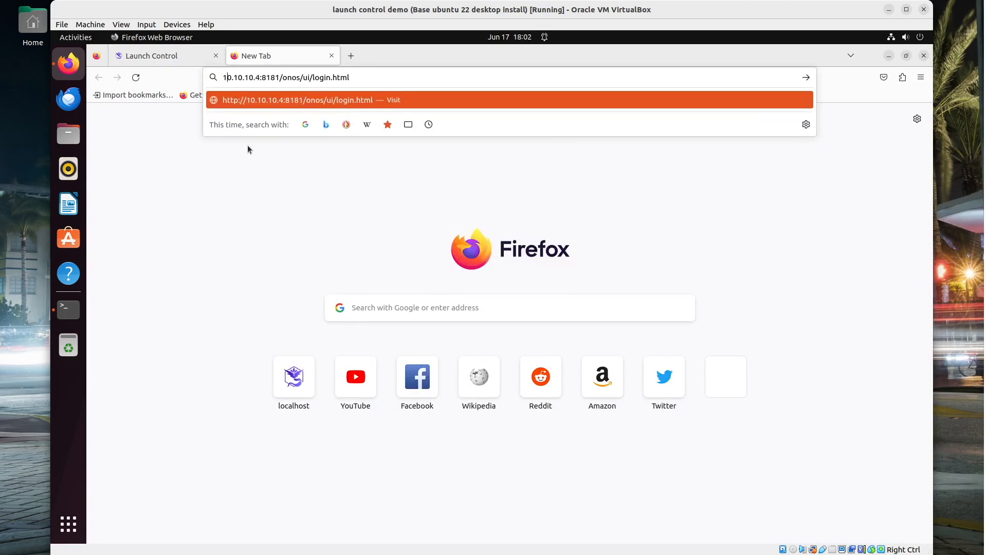
{"action": "type", "text": "."}
{"action": "key", "text": "Return"}
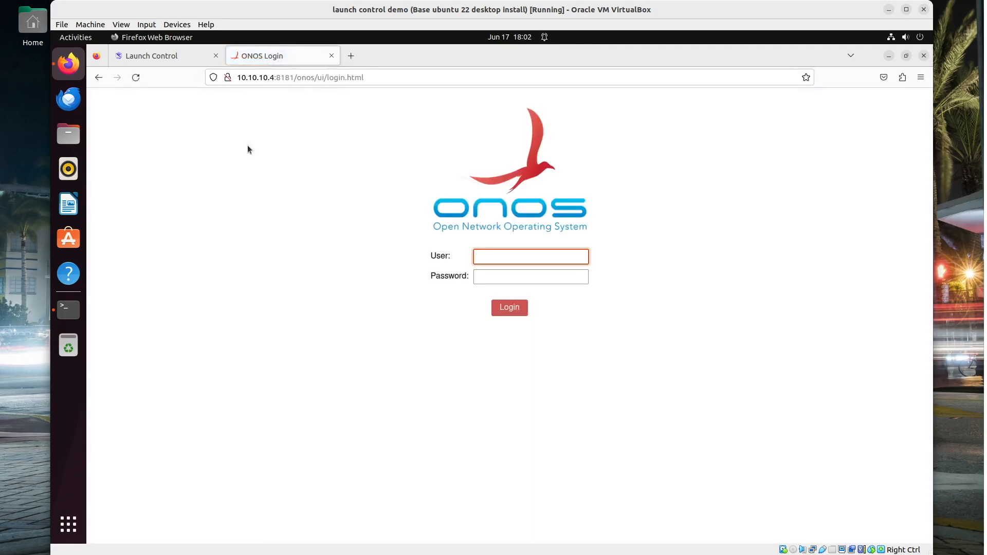
Log in with the ONOS username and password, declining Firefox's offer to save the login
{"action": "type", "text": "onos"}
{"action": "key", "text": "Tab"}
{"action": "type", "text": "rocks"}
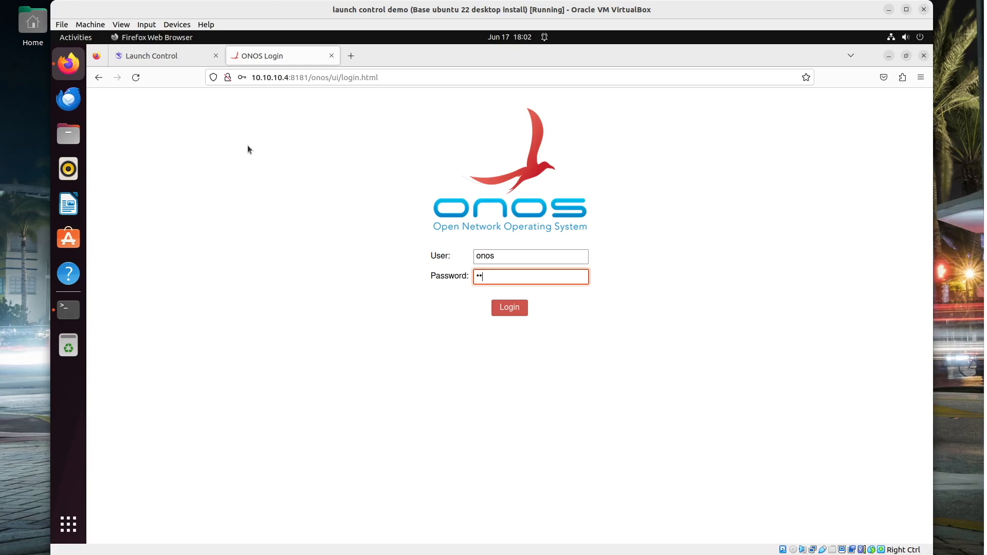
{"action": "key", "text": "Return"}
{"action": "left_click", "coordinate": [353, 210]}
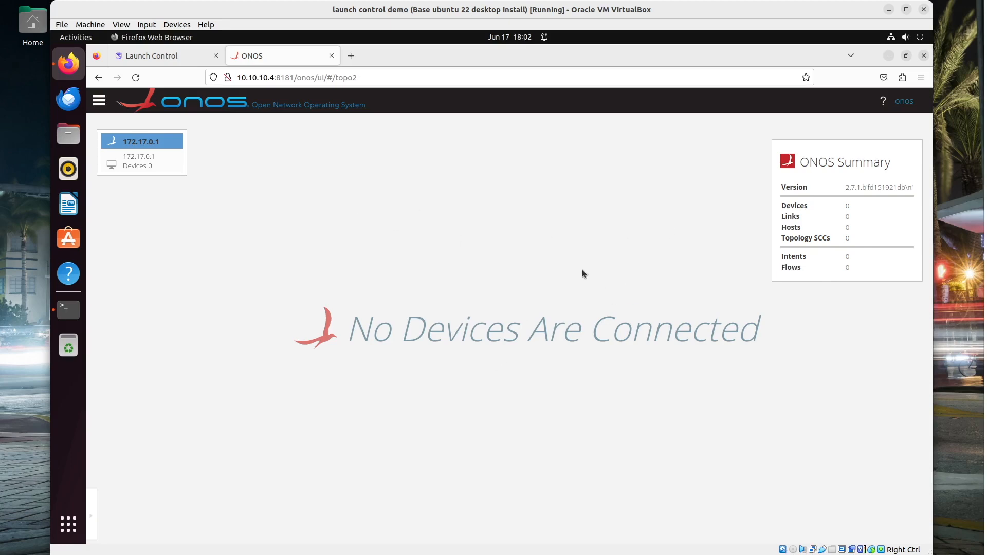
{"action": "left_click", "coordinate": [98, 100]}
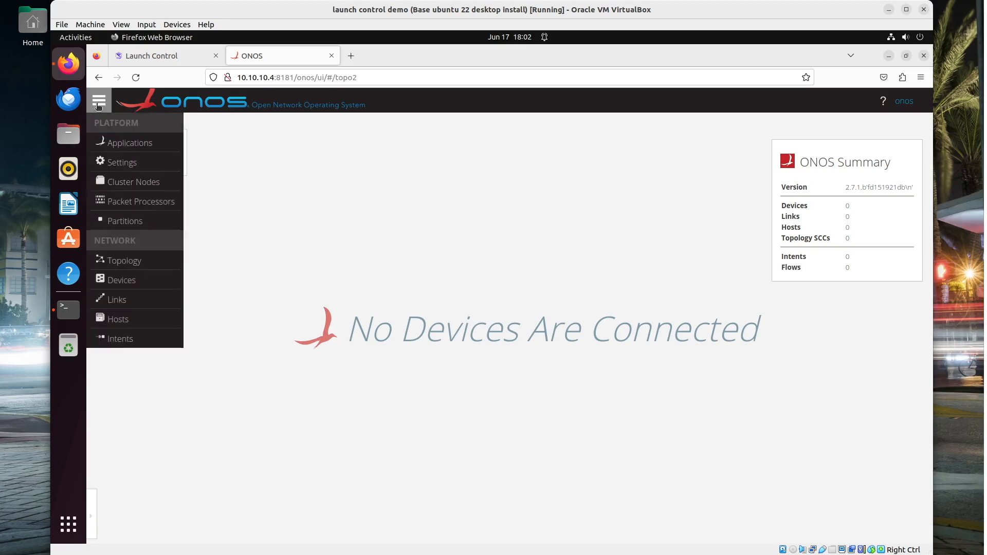
Filter Applications for 'openf' and activate the OpenFlow Provider Suite
{"action": "left_click", "coordinate": [135, 139]}
{"action": "left_click", "coordinate": [150, 157]}
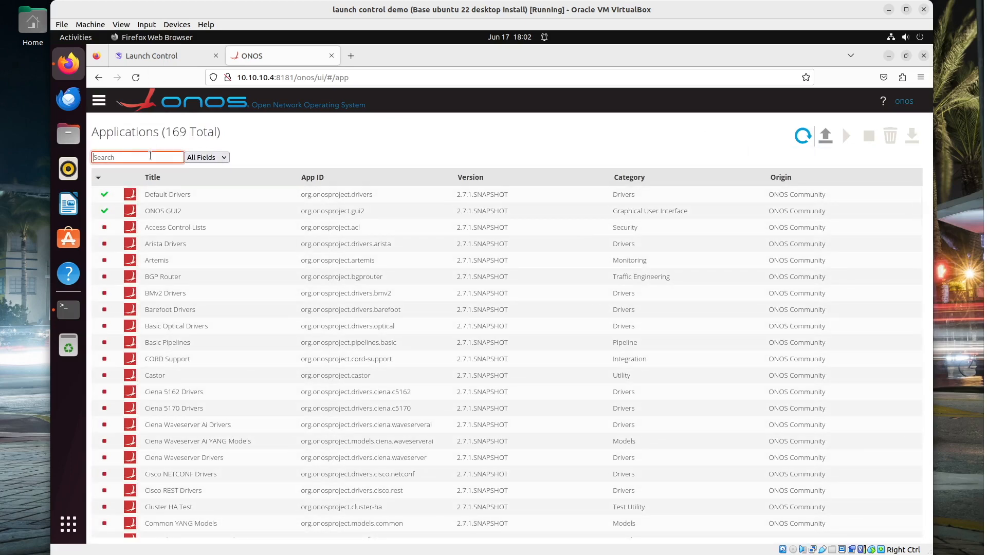
{"action": "type", "text": "openf"}
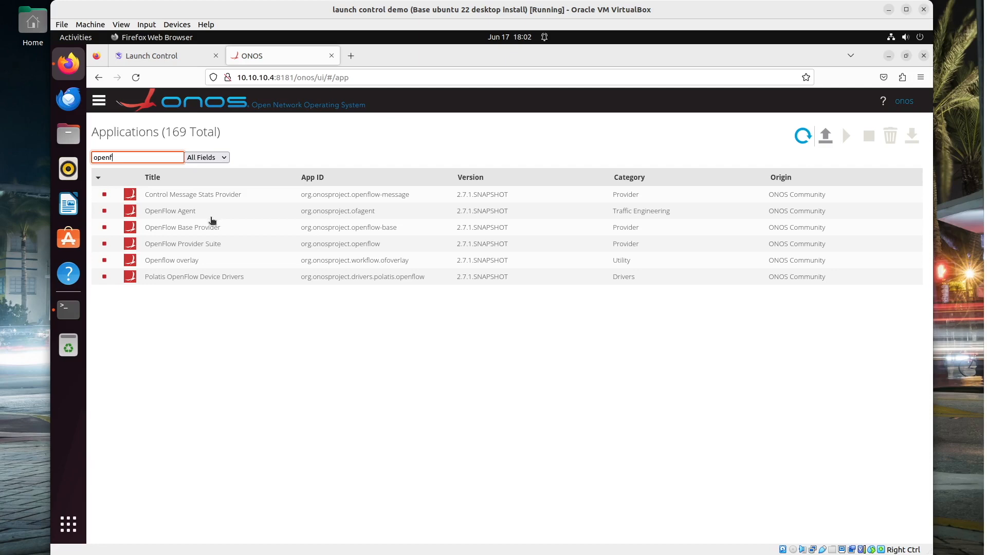
{"action": "left_click", "coordinate": [288, 247]}
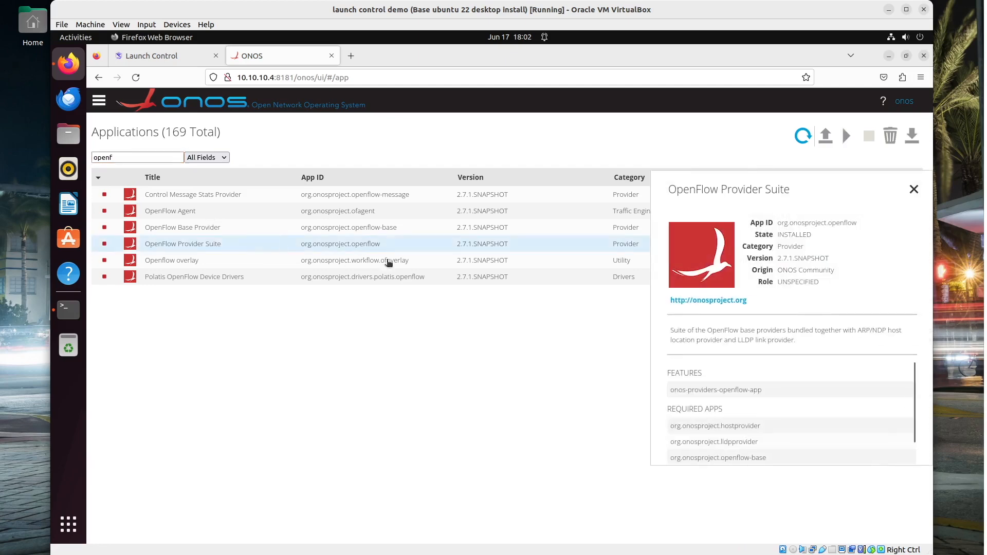
{"action": "left_click", "coordinate": [846, 136]}
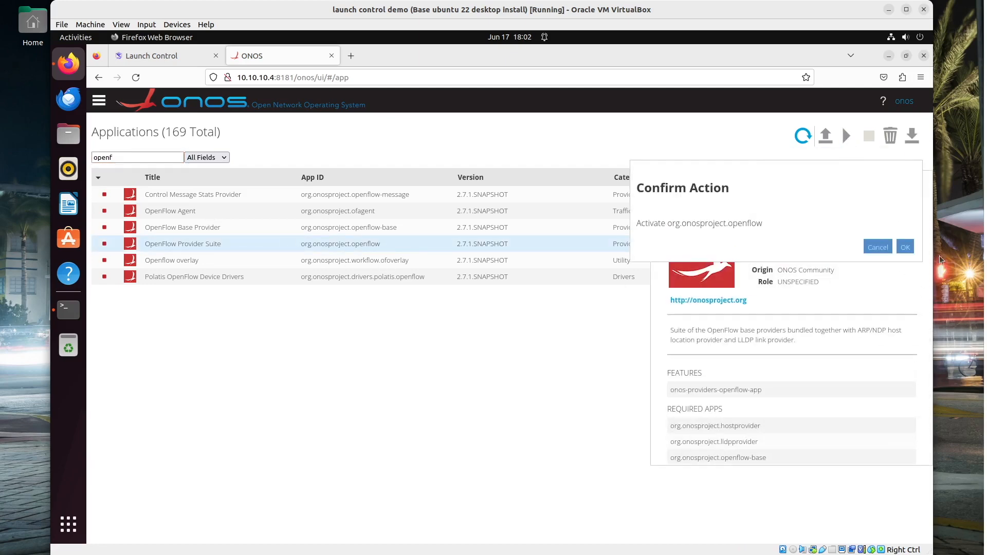
{"action": "left_click", "coordinate": [905, 248]}
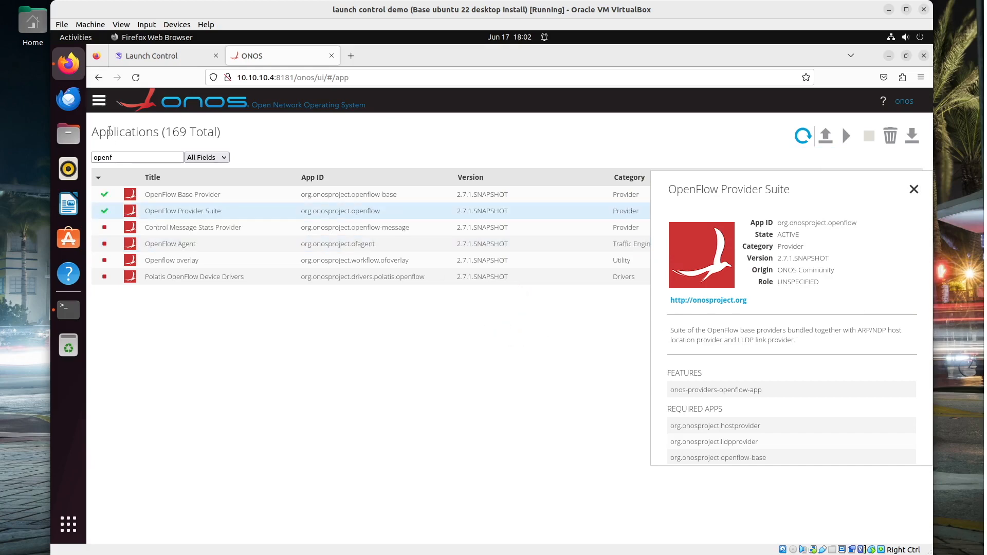
Filter for 'reac' and activate Reactive Forwarding, then go to the topology view
{"action": "double_click", "coordinate": [113, 153]}
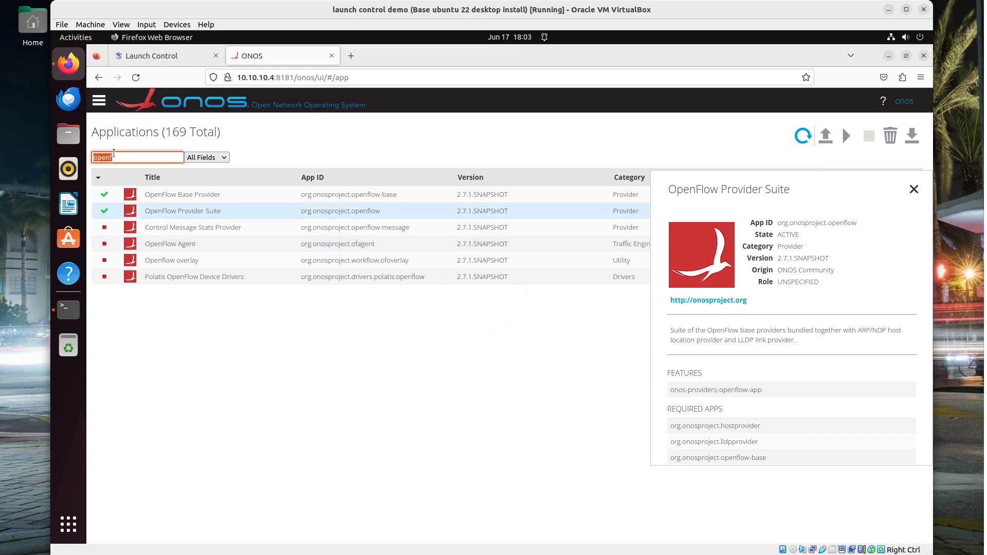
{"action": "type", "text": "reac"}
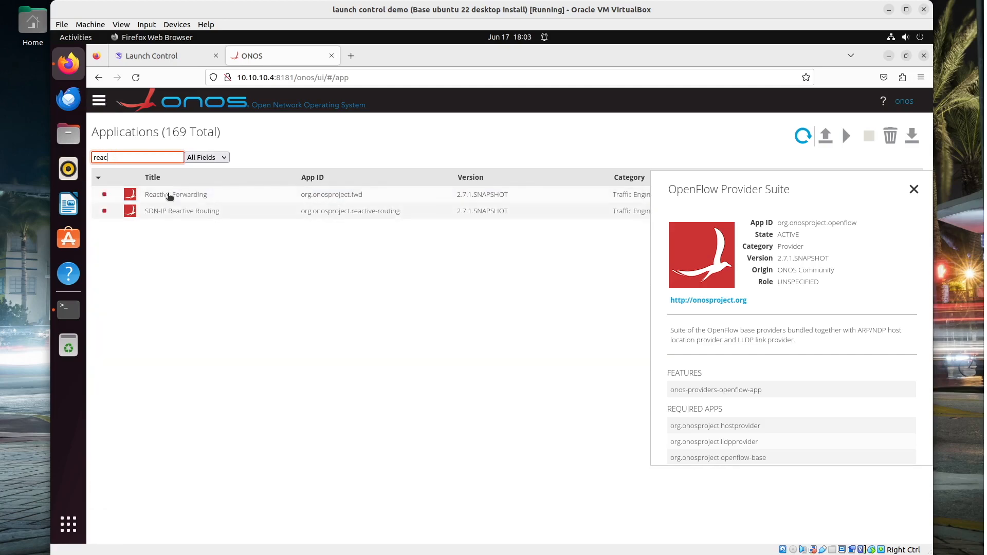
{"action": "left_click", "coordinate": [172, 195]}
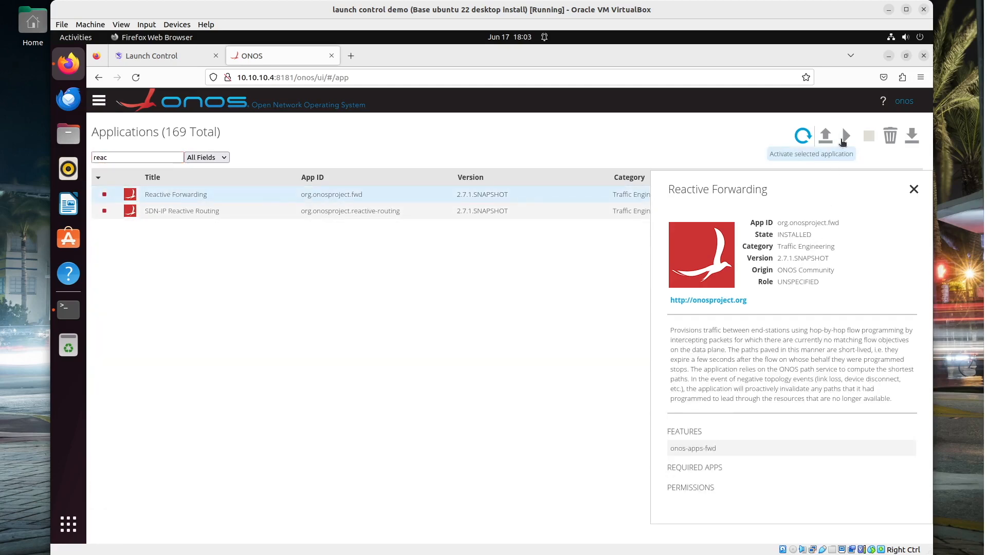
{"action": "left_click", "coordinate": [842, 141]}
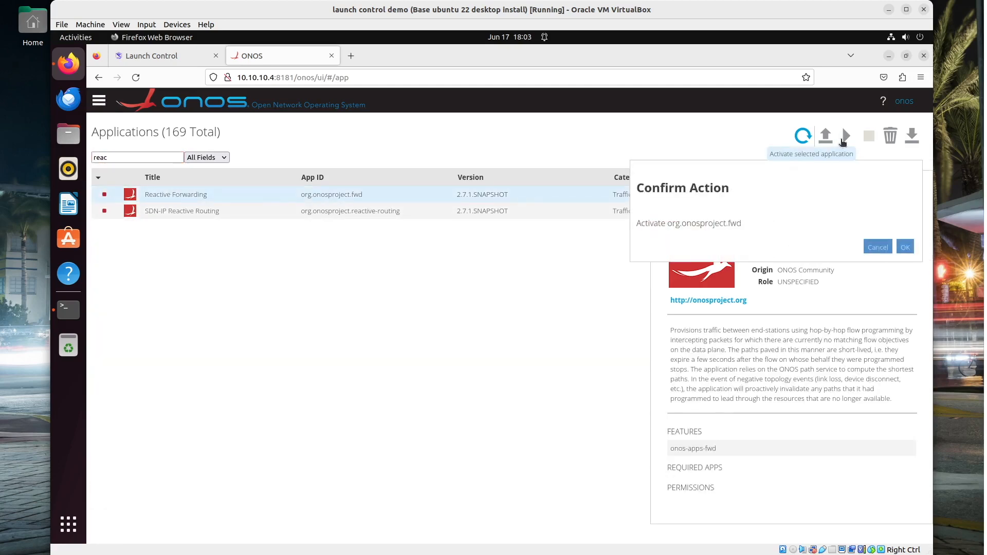
{"action": "left_click", "coordinate": [897, 245]}
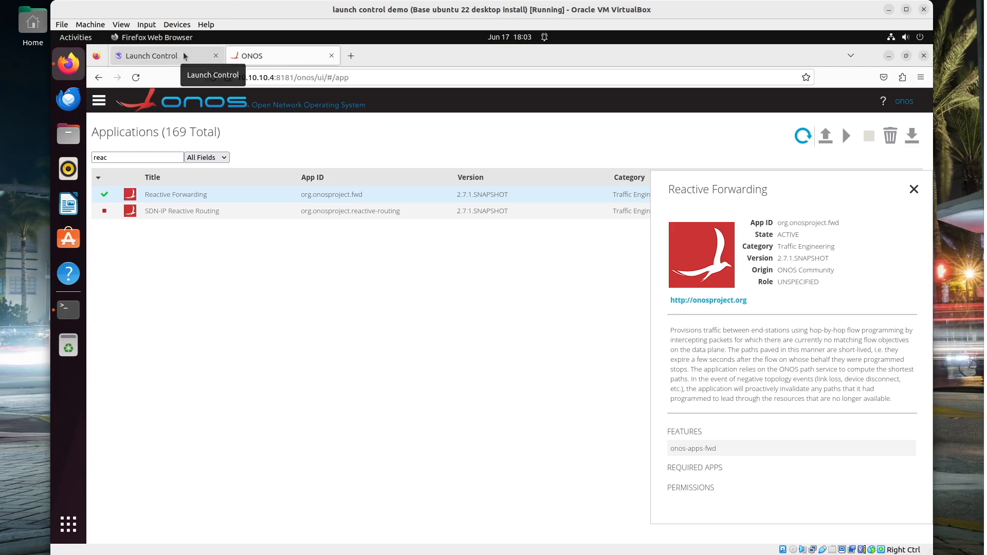
{"action": "left_click", "coordinate": [99, 100]}
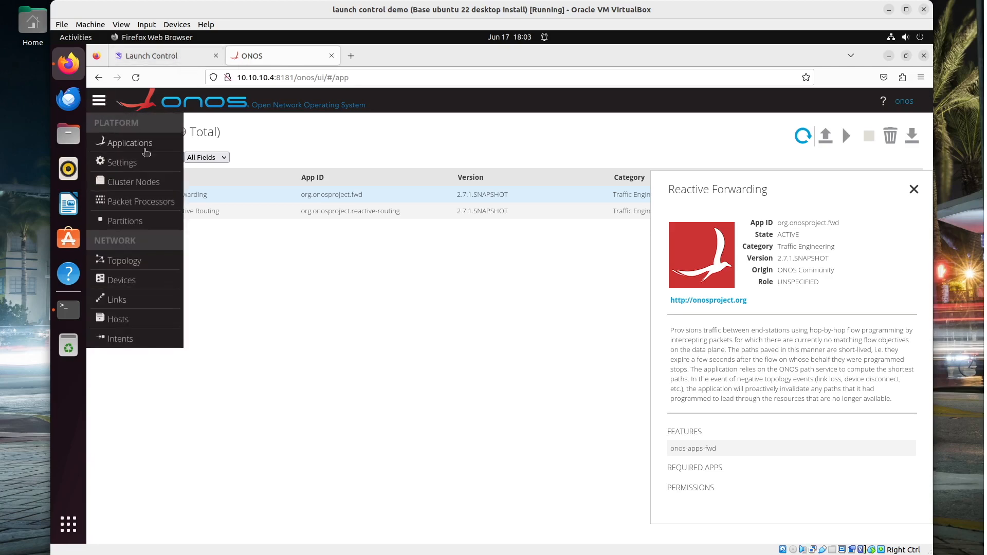
{"action": "left_click", "coordinate": [126, 264]}
Inspect the switch's details and port statistics in ONOS, then open Launch Control's Hardware: Devices page
{"action": "left_click", "coordinate": [507, 326]}
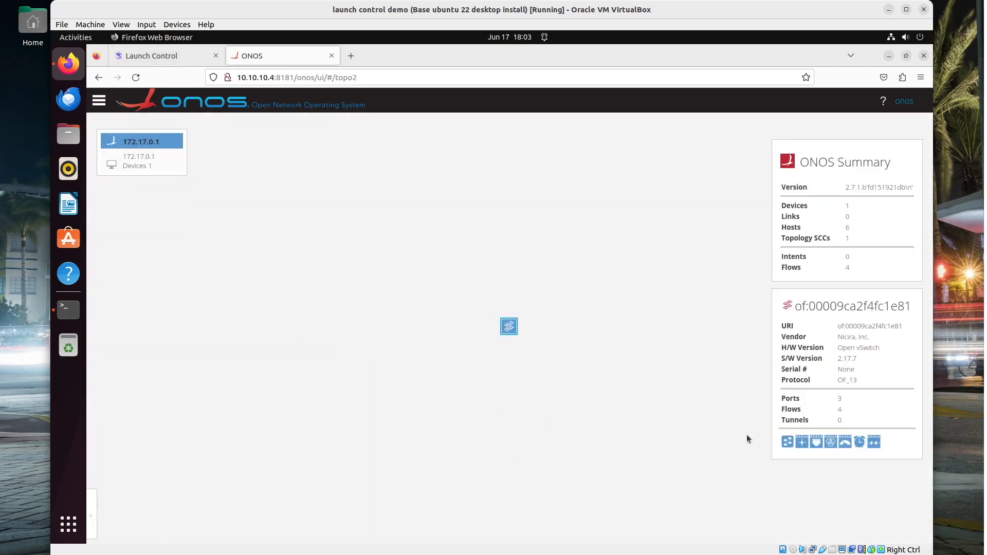
{"action": "left_click", "coordinate": [816, 442]}
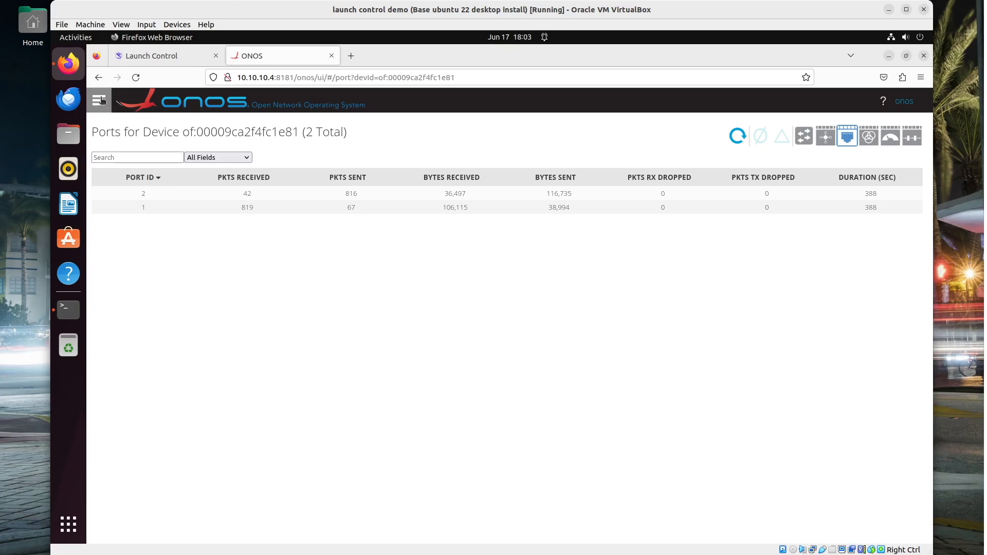
{"action": "left_click", "coordinate": [163, 56]}
{"action": "left_click", "coordinate": [182, 185]}
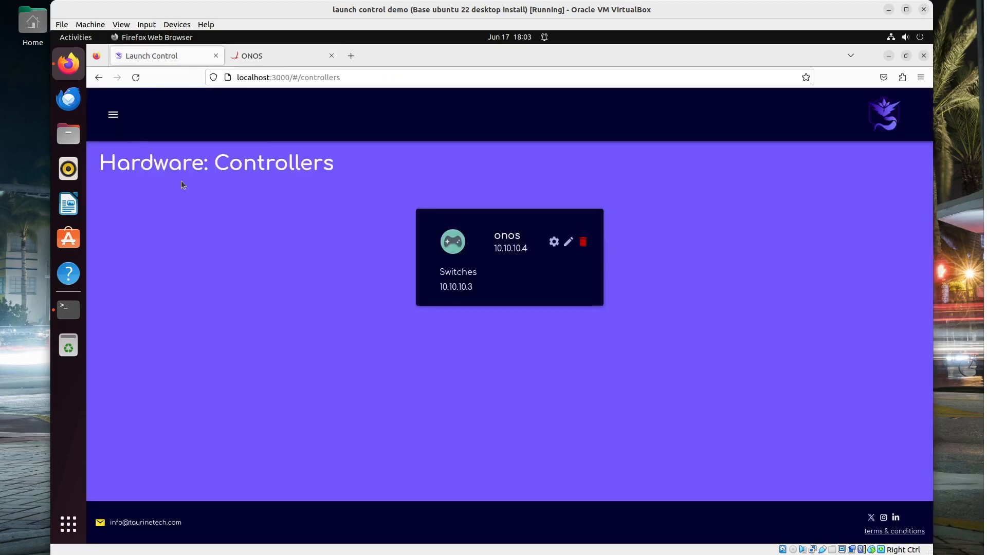
{"action": "left_click", "coordinate": [113, 115]}
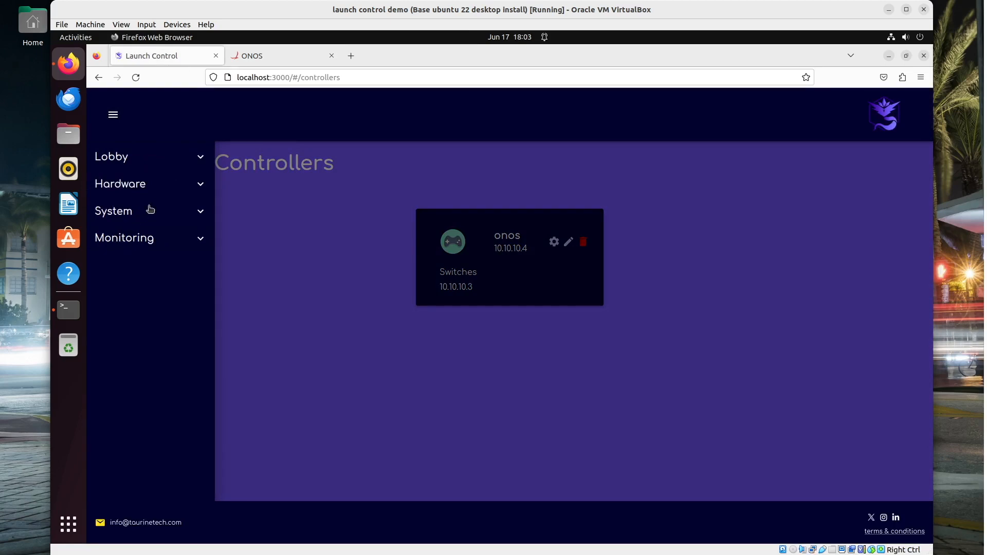
{"action": "left_click", "coordinate": [129, 185]}
{"action": "left_click", "coordinate": [122, 238]}
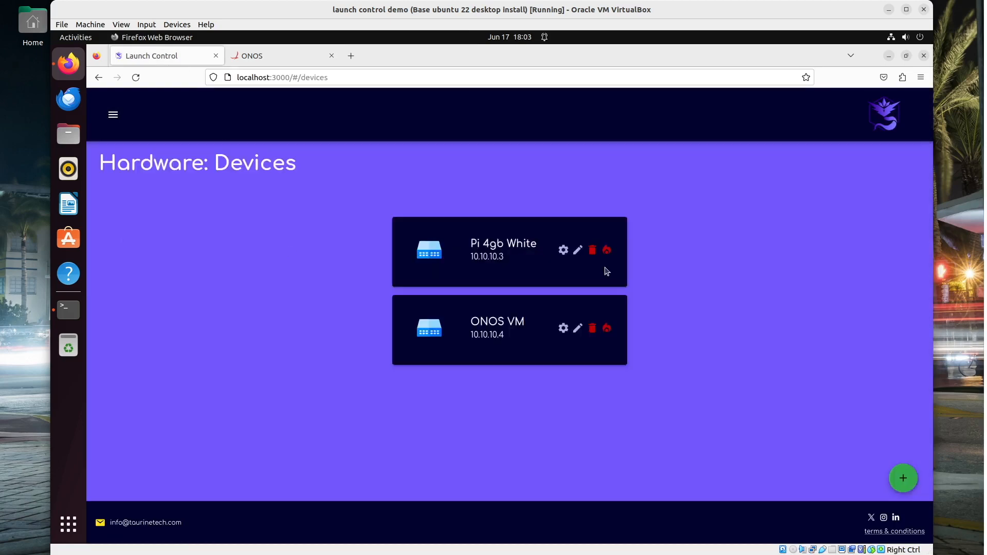
Open Pi 4gb White's settings and chart QoS throughput for bridge pi4white's ports eth2 and eth1
{"action": "left_click", "coordinate": [564, 251]}
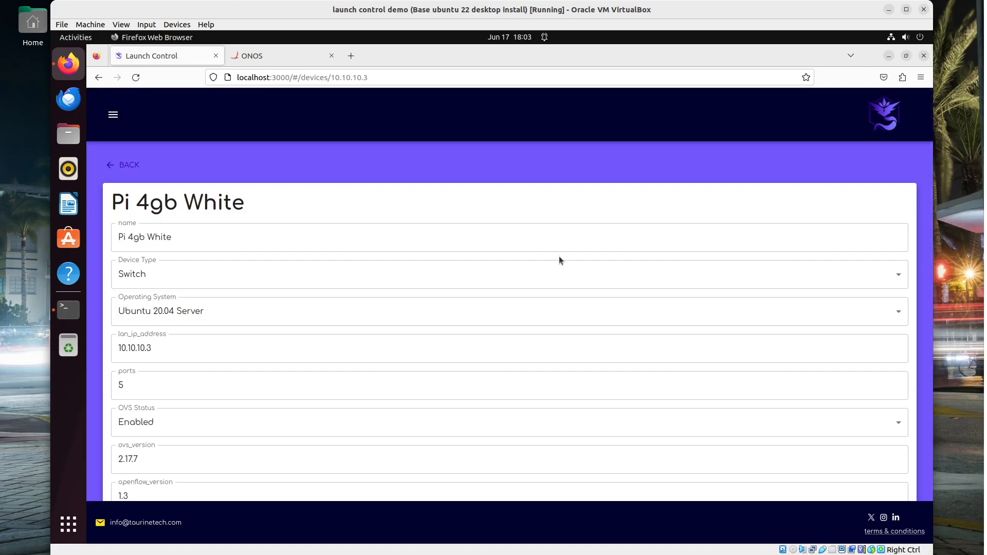
{"action": "scroll", "coordinate": [534, 296], "scroll_direction": "down", "scroll_amount": 10}
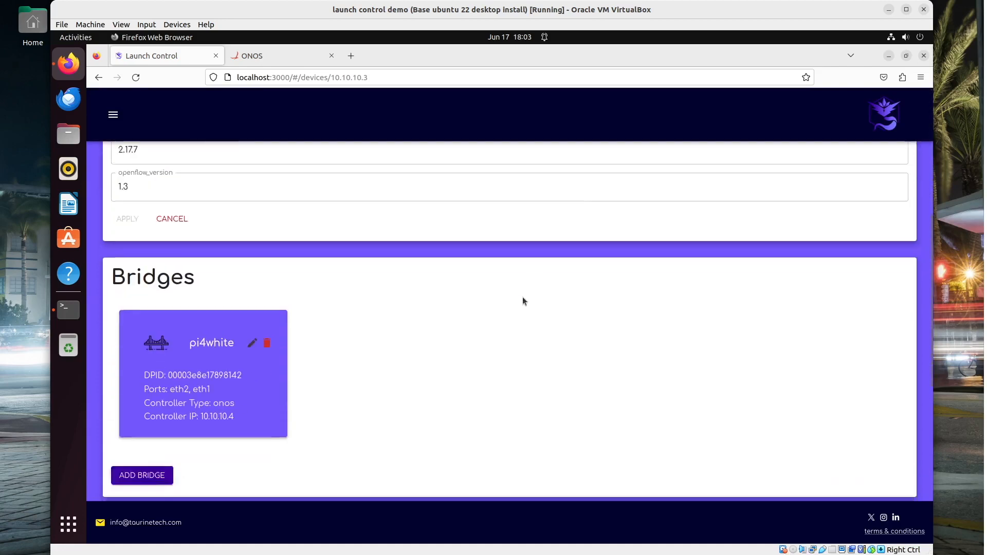
{"action": "left_click", "coordinate": [197, 420]}
{"action": "left_click", "coordinate": [163, 437]}
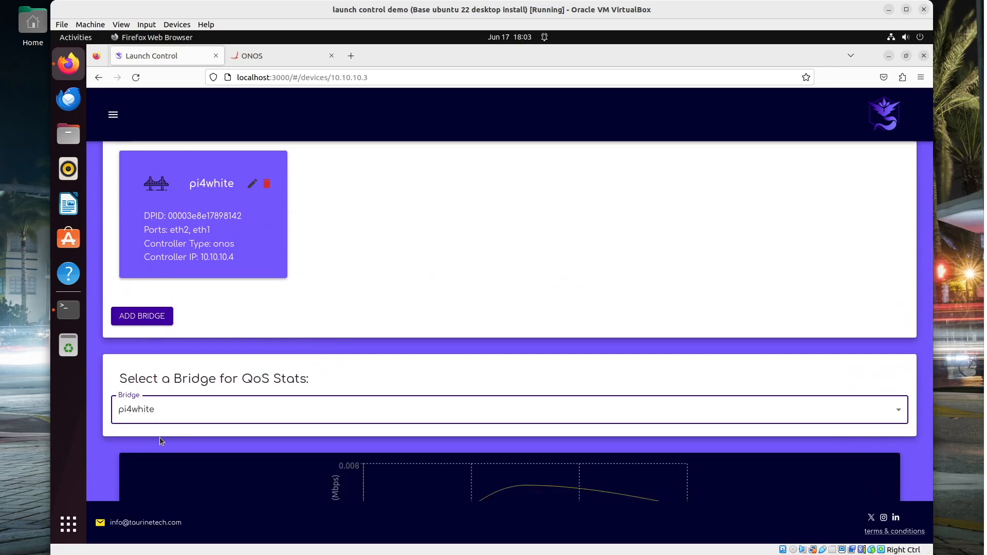
{"action": "scroll", "coordinate": [194, 430], "scroll_direction": "down", "scroll_amount": 6}
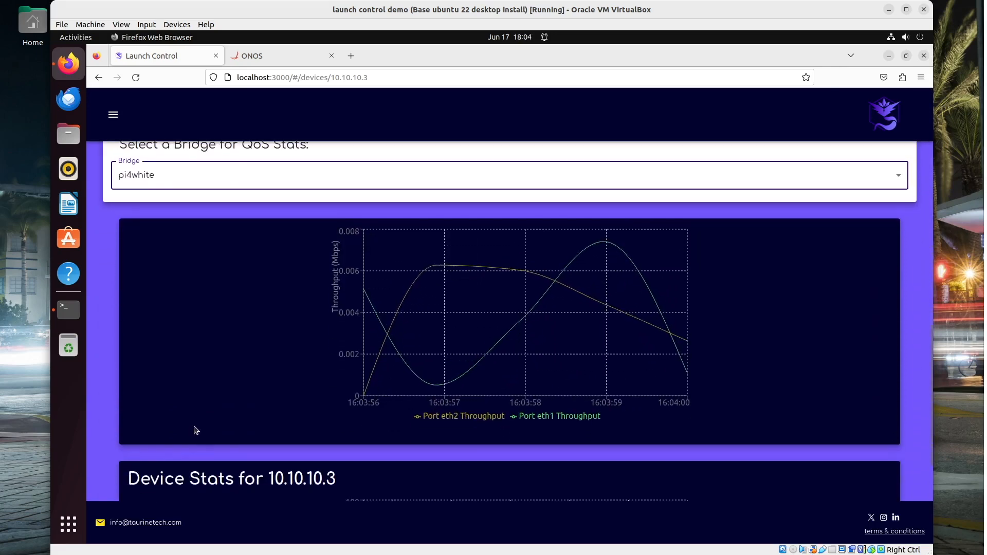
{"action": "scroll", "coordinate": [195, 427], "scroll_direction": "down", "scroll_amount": 4}
{"action": "scroll", "coordinate": [195, 430], "scroll_direction": "up", "scroll_amount": 5}
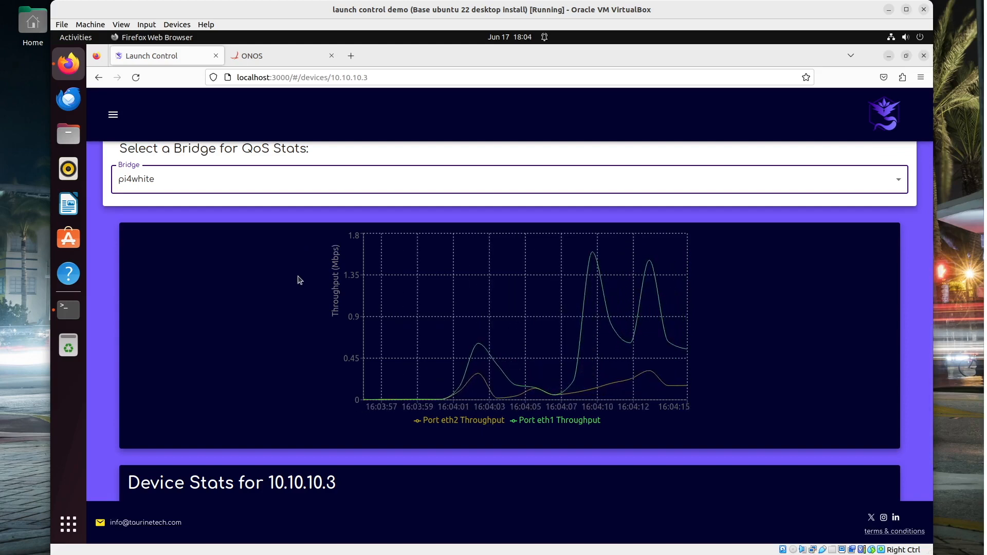
{"action": "mouse_move", "coordinate": [683, 290]}
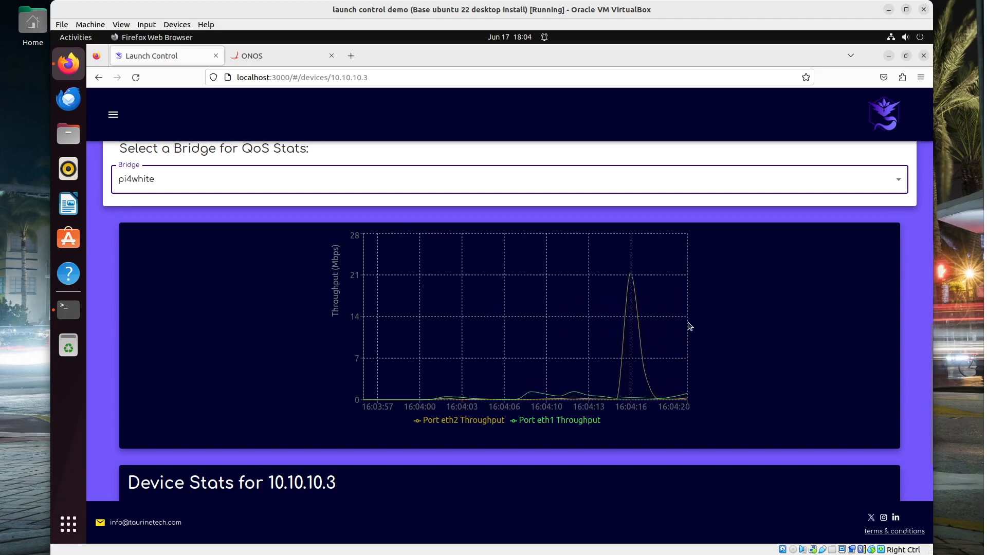
{"action": "mouse_move", "coordinate": [688, 327]}
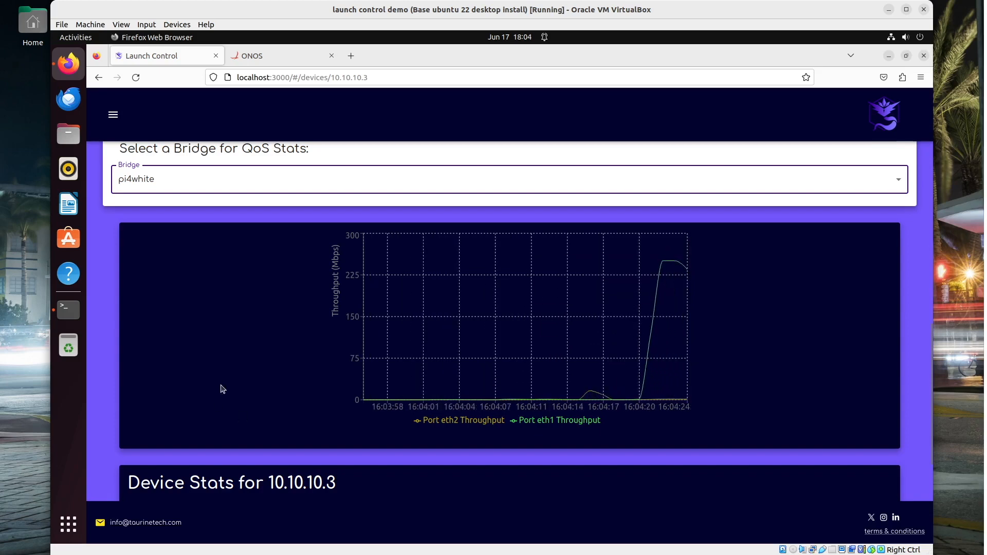
{"action": "scroll", "coordinate": [229, 386], "scroll_direction": "down", "scroll_amount": 3}
{"action": "scroll", "coordinate": [229, 384], "scroll_direction": "up", "scroll_amount": 2}
{"action": "scroll", "coordinate": [229, 383], "scroll_direction": "down", "scroll_amount": 4}
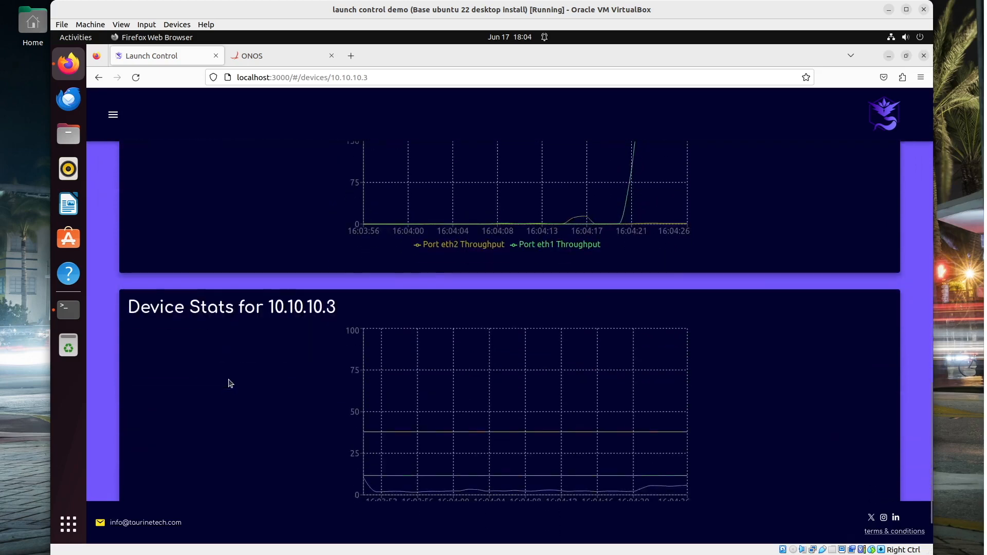
{"action": "mouse_move", "coordinate": [633, 434]}
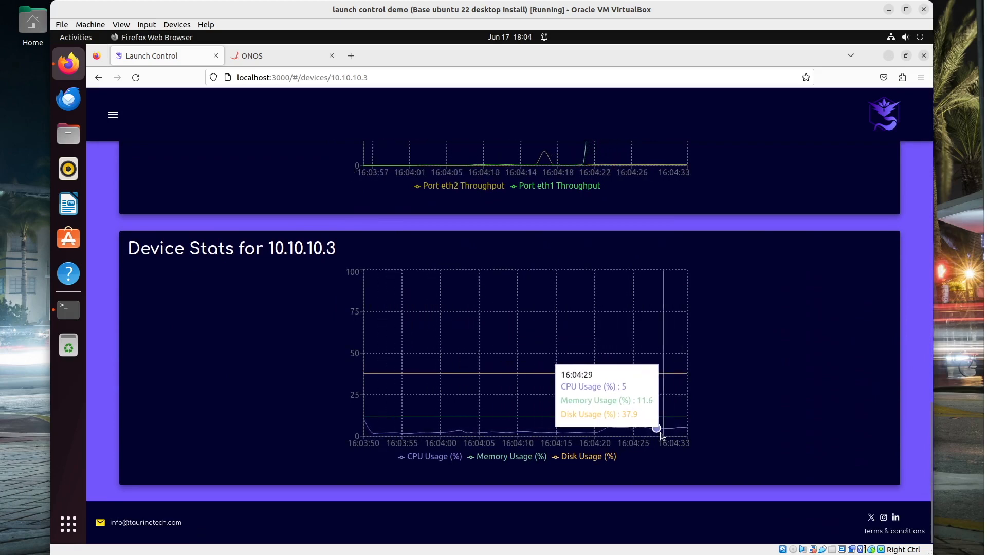
{"action": "scroll", "coordinate": [660, 438], "scroll_direction": "up", "scroll_amount": 3}
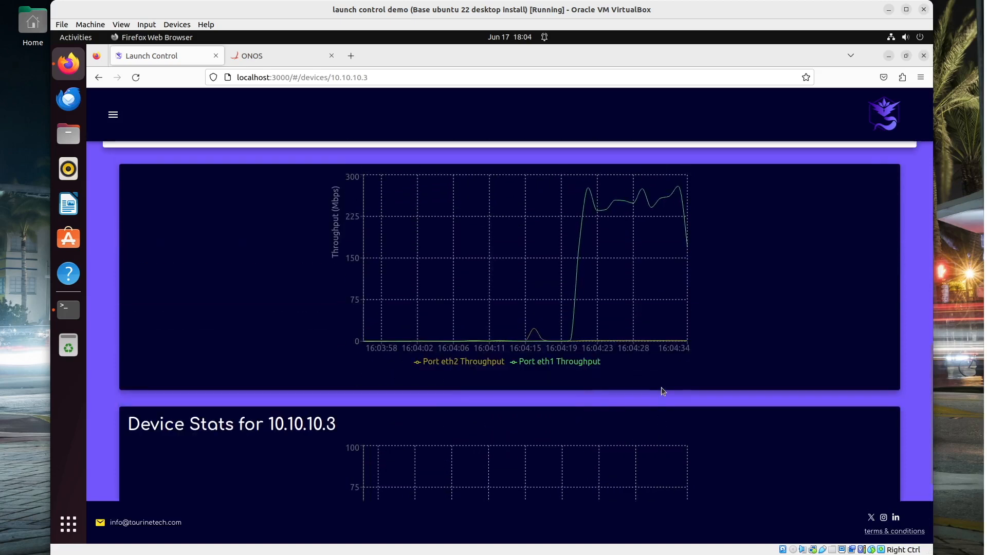
{"action": "scroll", "coordinate": [661, 387], "scroll_direction": "down", "scroll_amount": 3}
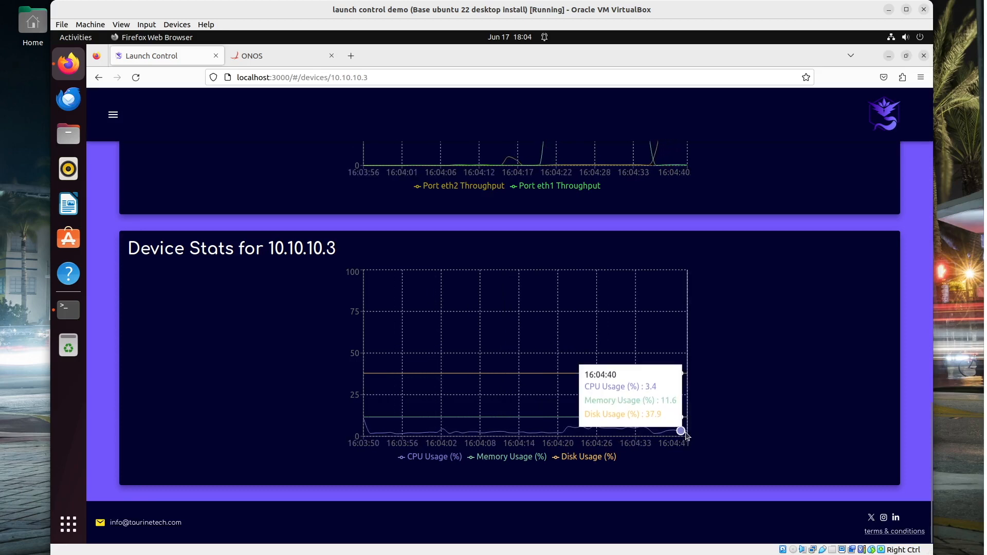
{"action": "scroll", "coordinate": [677, 430], "scroll_direction": "up", "scroll_amount": 3}
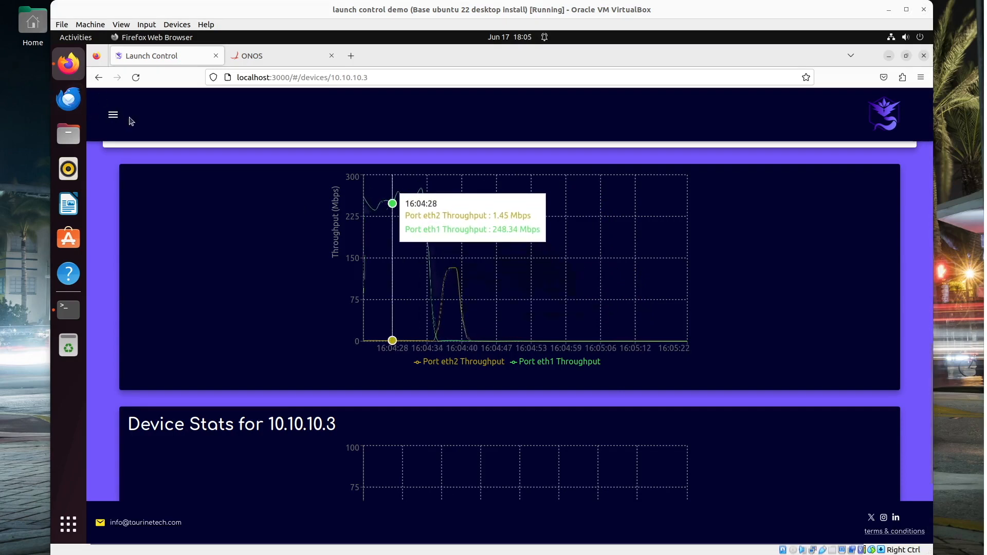
{"action": "left_click", "coordinate": [116, 115]}
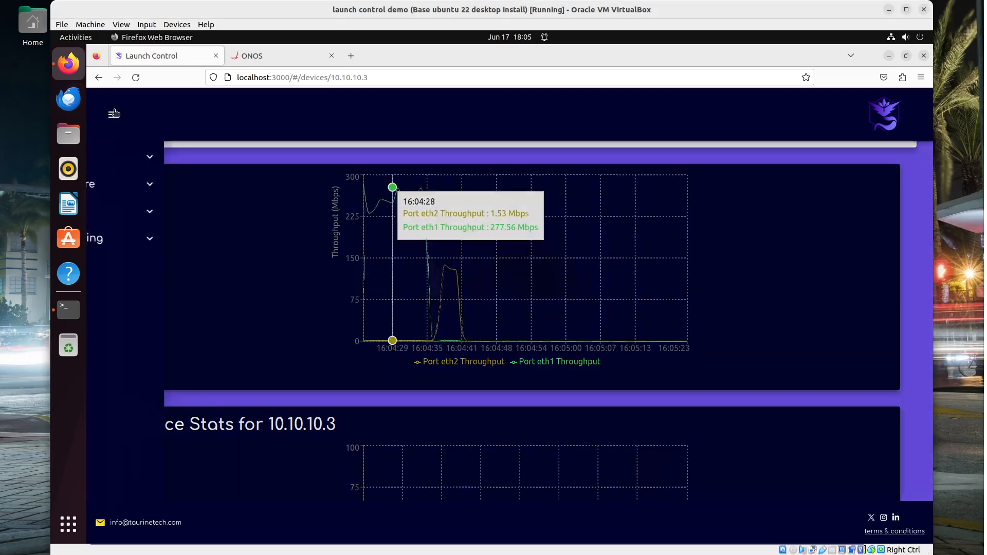
On System: Plugins, read the Traffic Classification Sniffer info, then start its install and list target devices
{"action": "left_click", "coordinate": [132, 212]}
{"action": "left_click", "coordinate": [119, 238]}
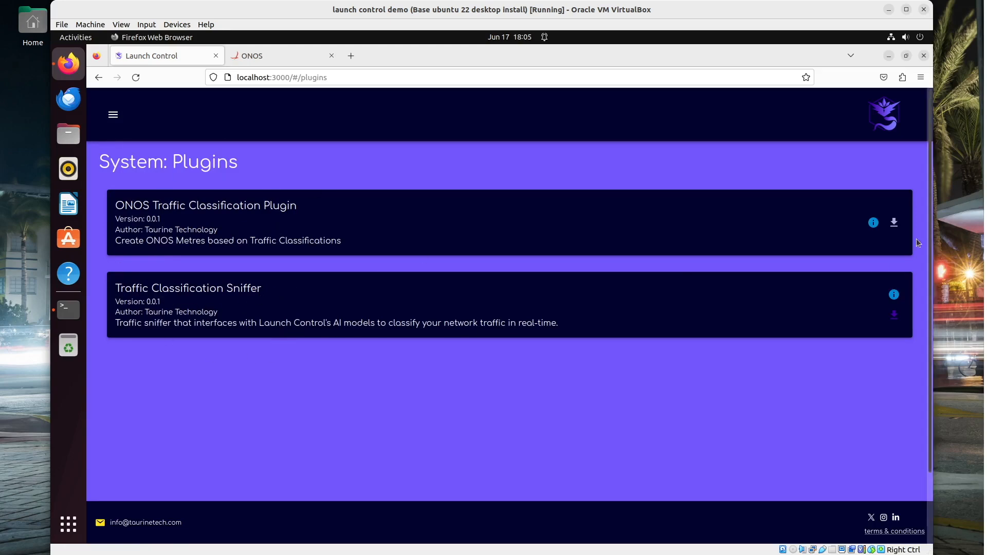
{"action": "left_click", "coordinate": [894, 294]}
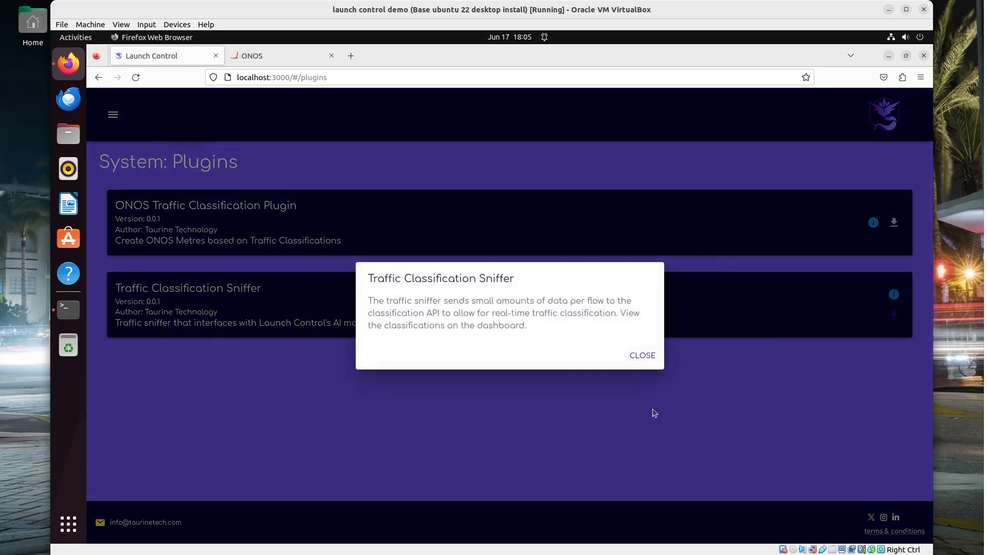
{"action": "left_click", "coordinate": [643, 355]}
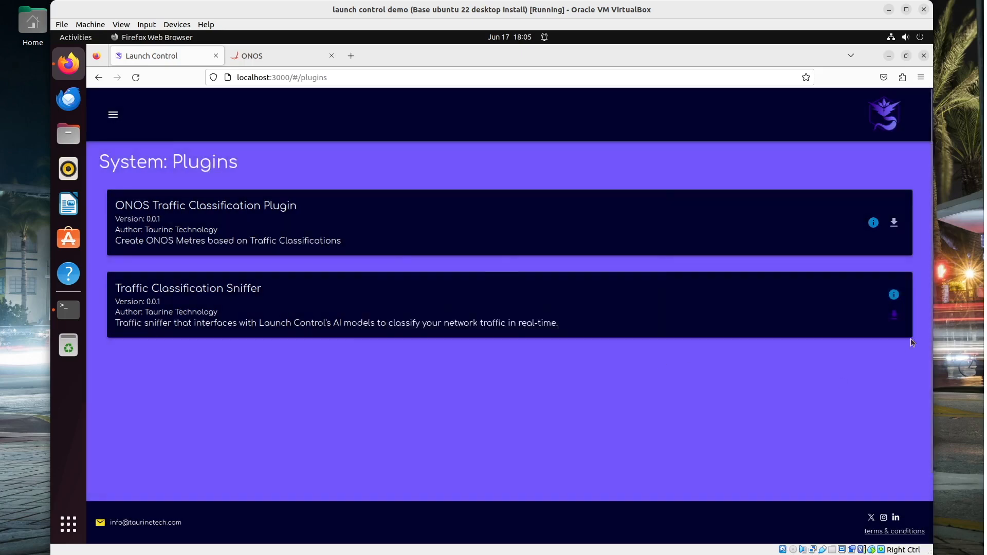
{"action": "left_click", "coordinate": [894, 314]}
{"action": "left_click", "coordinate": [540, 257]}
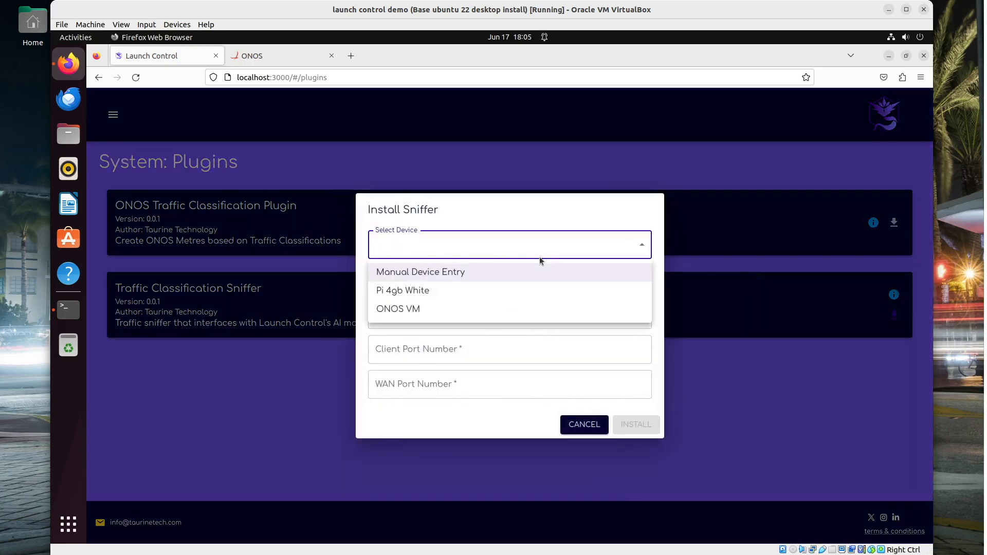
{"action": "left_click", "coordinate": [414, 289]}
{"action": "left_click", "coordinate": [432, 281]}
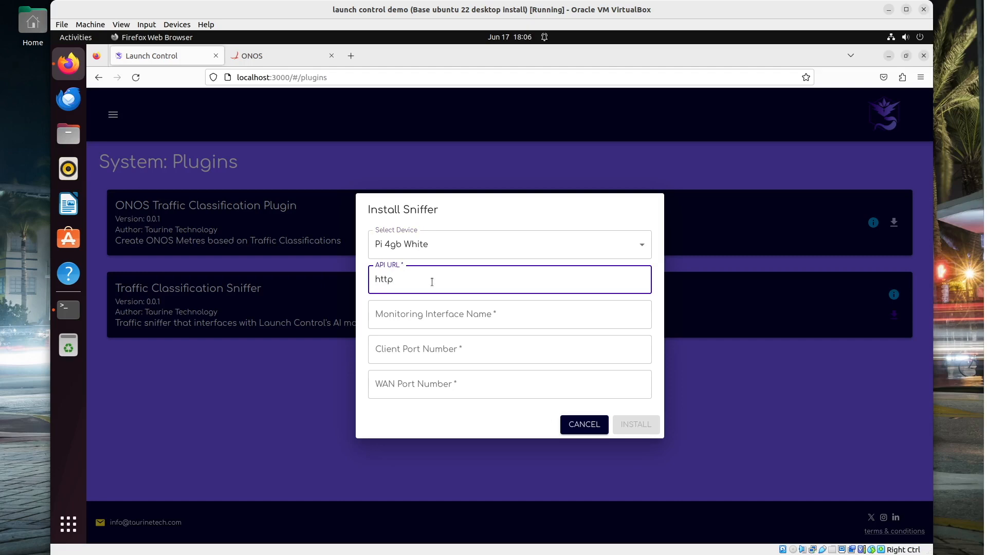
{"action": "type", "text": "http://10.10.10.81:8000"}
{"action": "left_click", "coordinate": [468, 317]}
{"action": "type", "text": "eth2"}
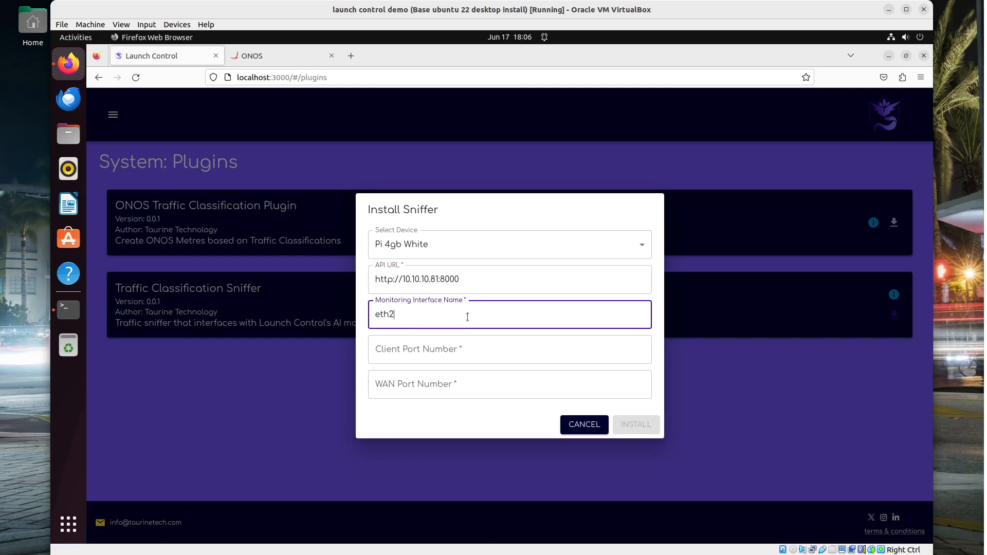
{"action": "left_click", "coordinate": [455, 345]}
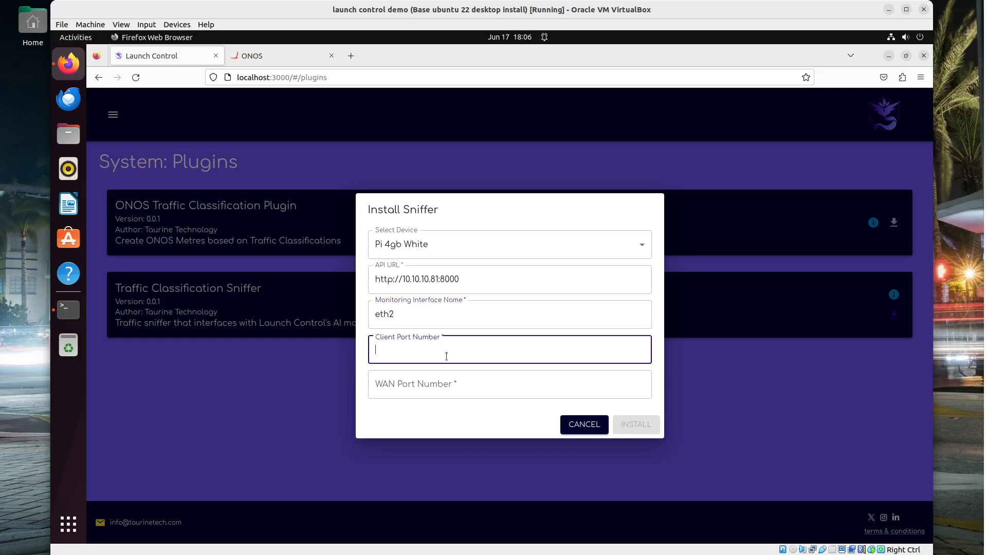
{"action": "type", "text": "2"}
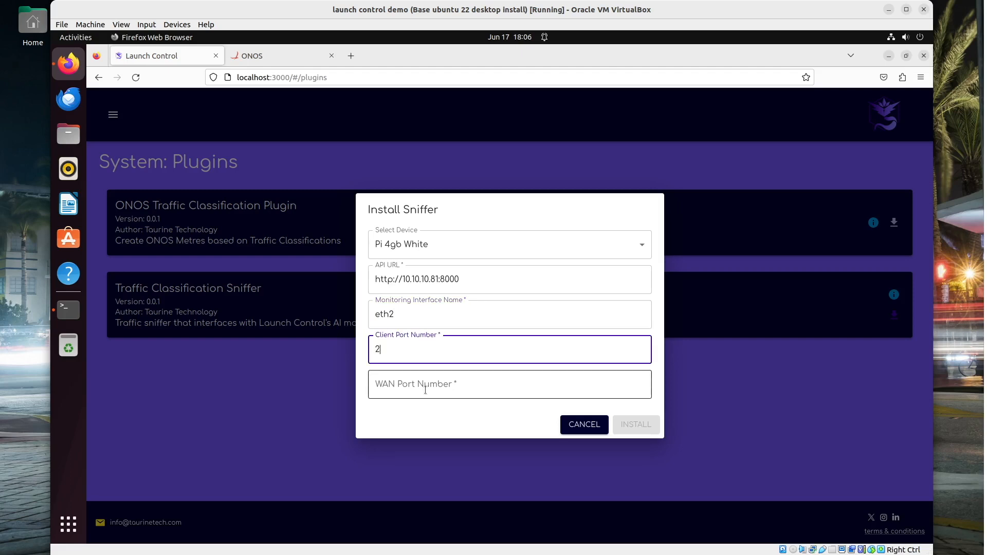
{"action": "left_click", "coordinate": [423, 389]}
{"action": "type", "text": "1"}
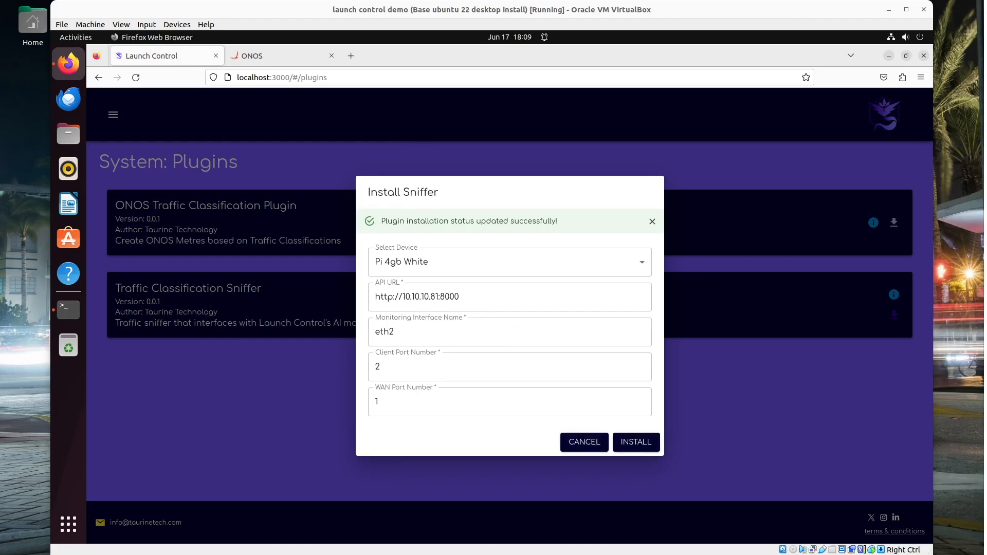
{"action": "left_click", "coordinate": [698, 411]}
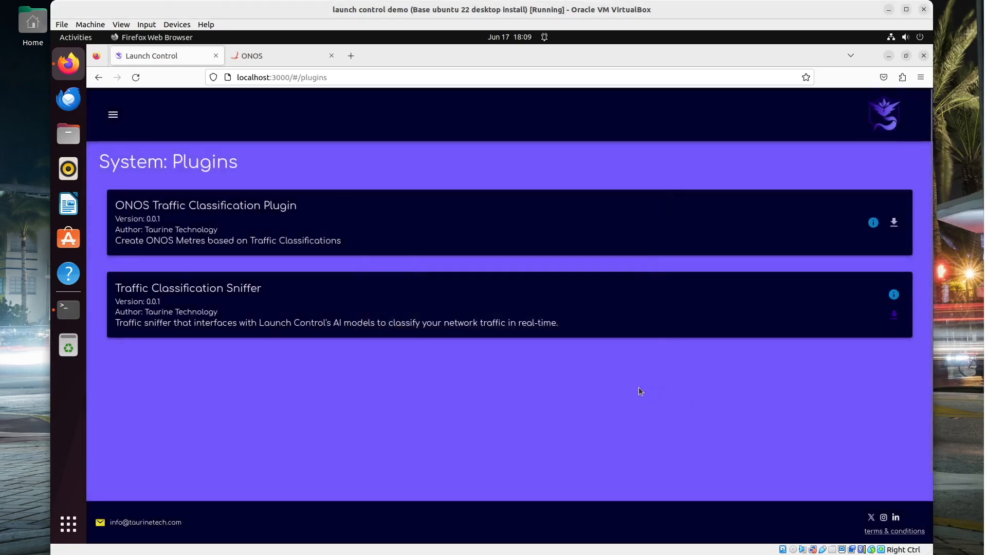
Confirm installing the ONOS Traffic Classification Plugin, then open the Monitoring hub's classification chart
{"action": "left_click", "coordinate": [895, 225]}
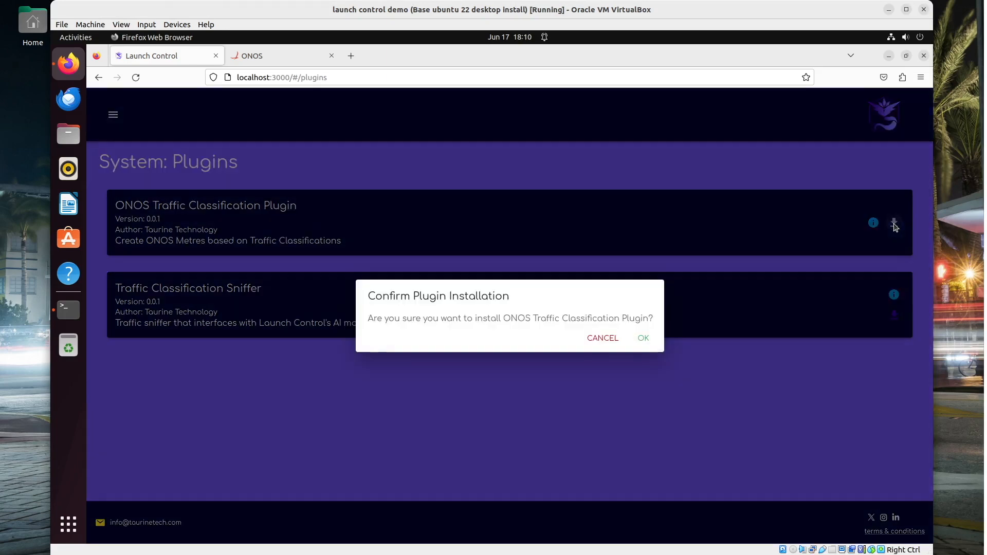
{"action": "left_click", "coordinate": [644, 338]}
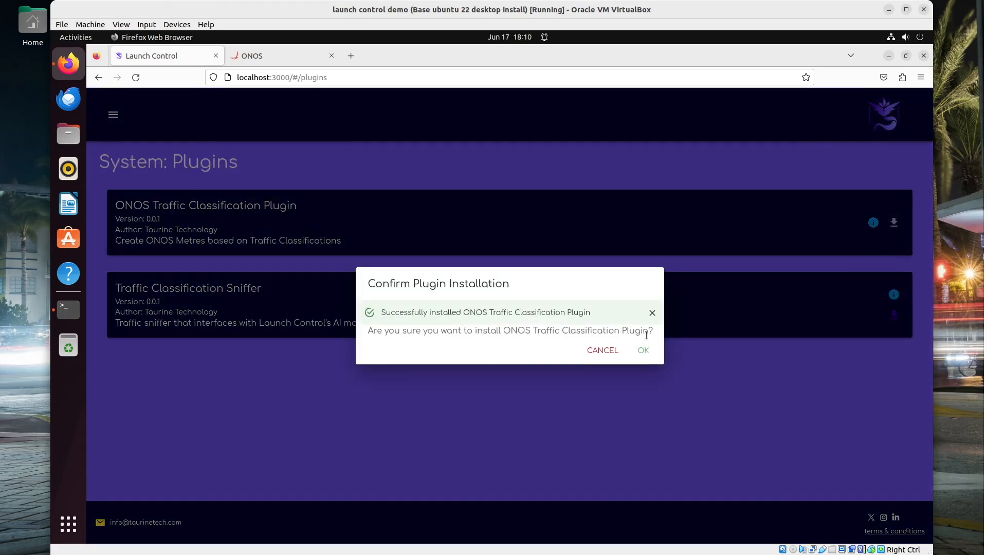
{"action": "left_click", "coordinate": [652, 312]}
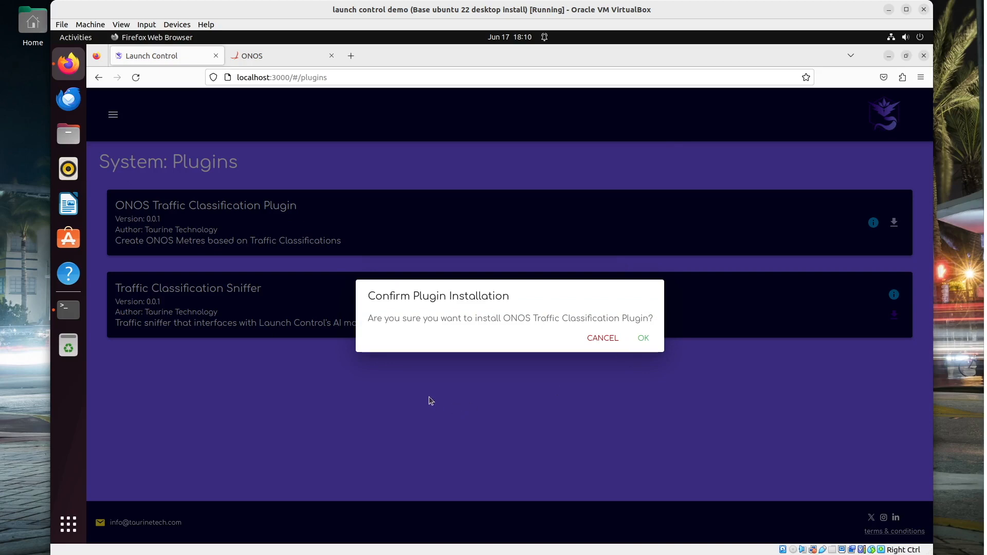
{"action": "left_click", "coordinate": [429, 397]}
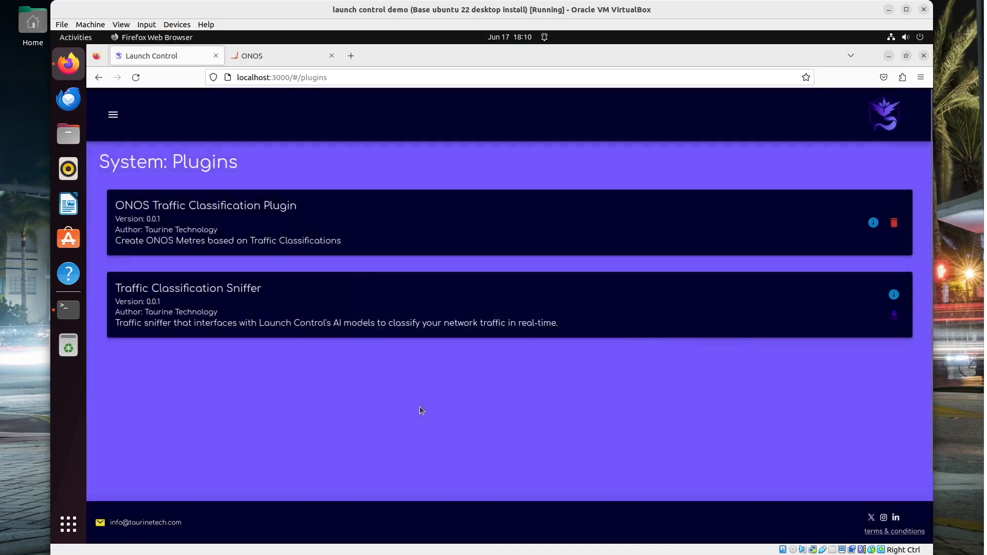
{"action": "left_click", "coordinate": [113, 115]}
{"action": "left_click", "coordinate": [145, 239]}
{"action": "left_click", "coordinate": [128, 271]}
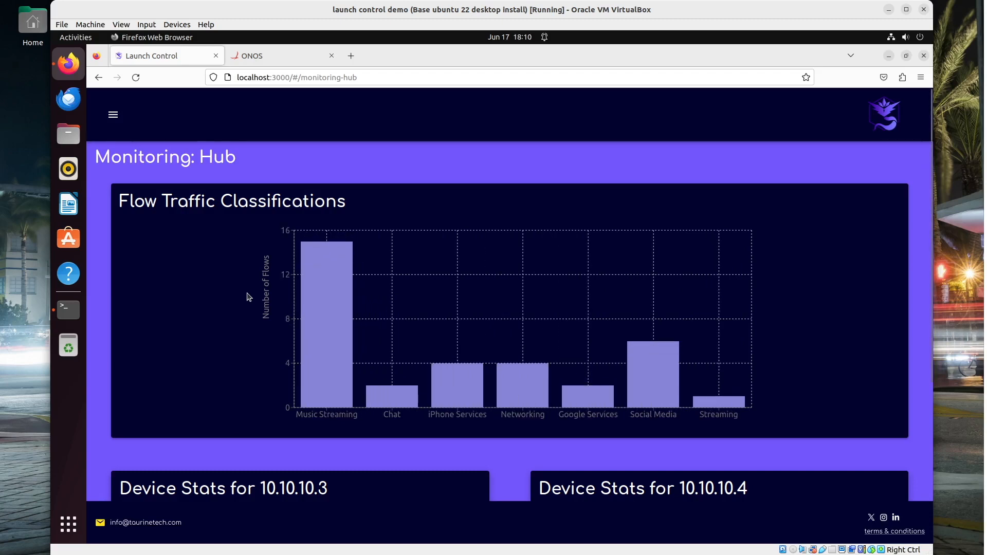
Open AI Services > ONOS Traffic Classification to see meter entries for device 10.10.10.3
{"action": "left_click", "coordinate": [113, 114]}
{"action": "left_click", "coordinate": [157, 184]}
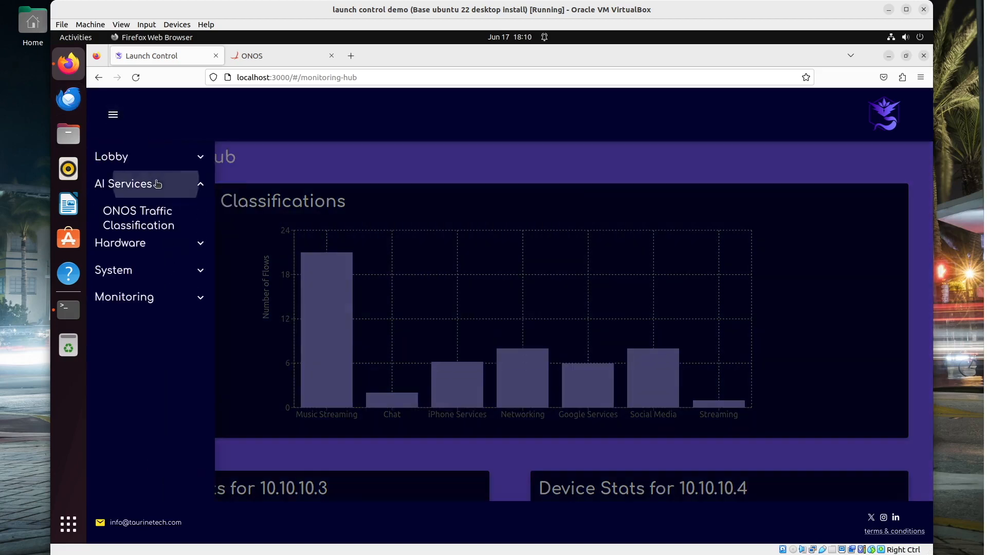
{"action": "left_click", "coordinate": [152, 221]}
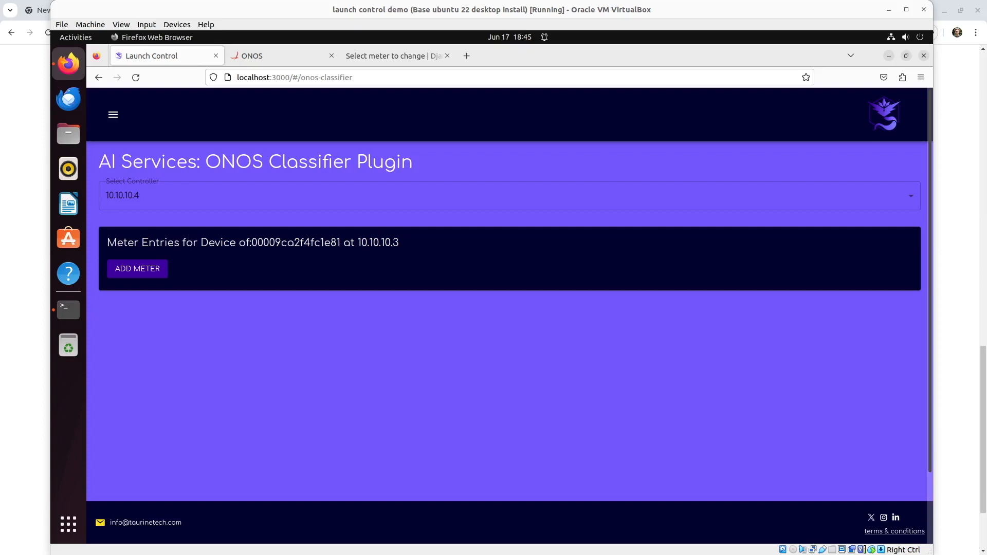
Create a 1 KB/s drop meter for the Instagram category
{"action": "left_click", "coordinate": [132, 269]}
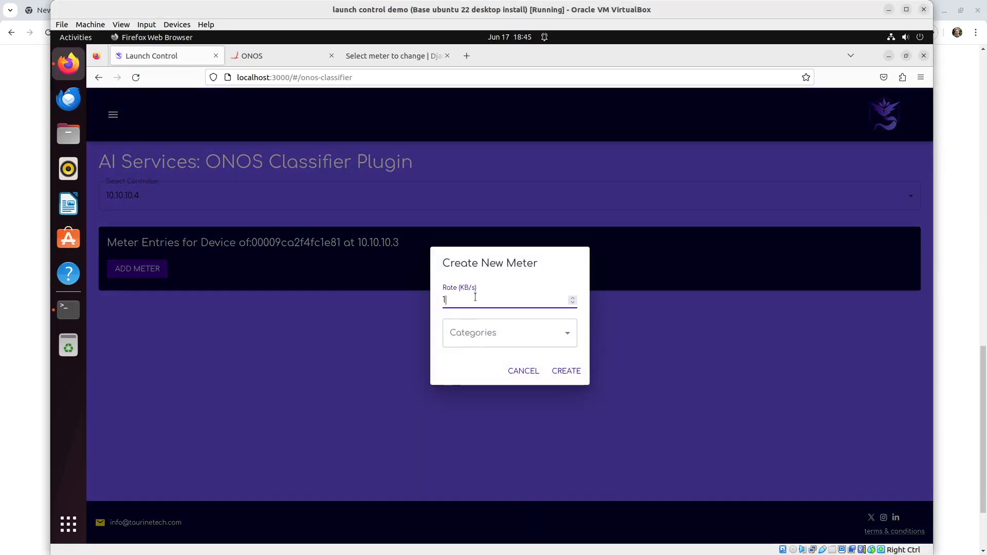
{"action": "left_click", "coordinate": [507, 330]}
{"action": "scroll", "coordinate": [507, 389], "scroll_direction": "down", "scroll_amount": 3}
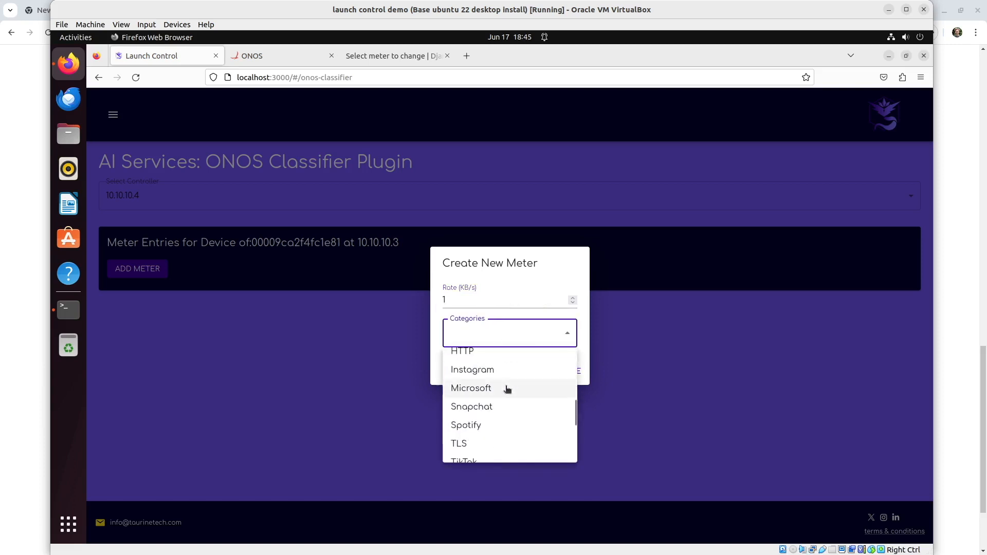
{"action": "left_click", "coordinate": [489, 369]}
{"action": "left_click", "coordinate": [501, 297]}
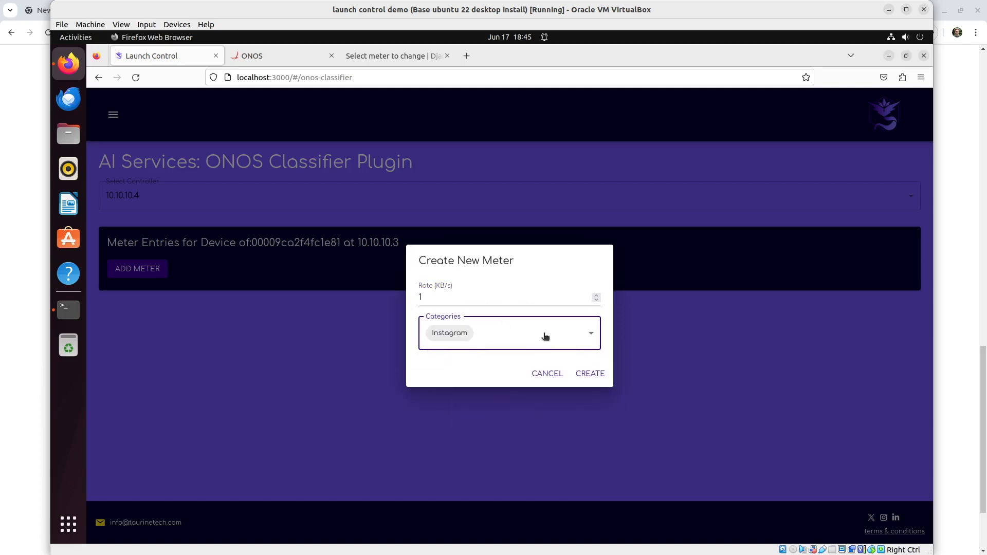
{"action": "left_click", "coordinate": [587, 373]}
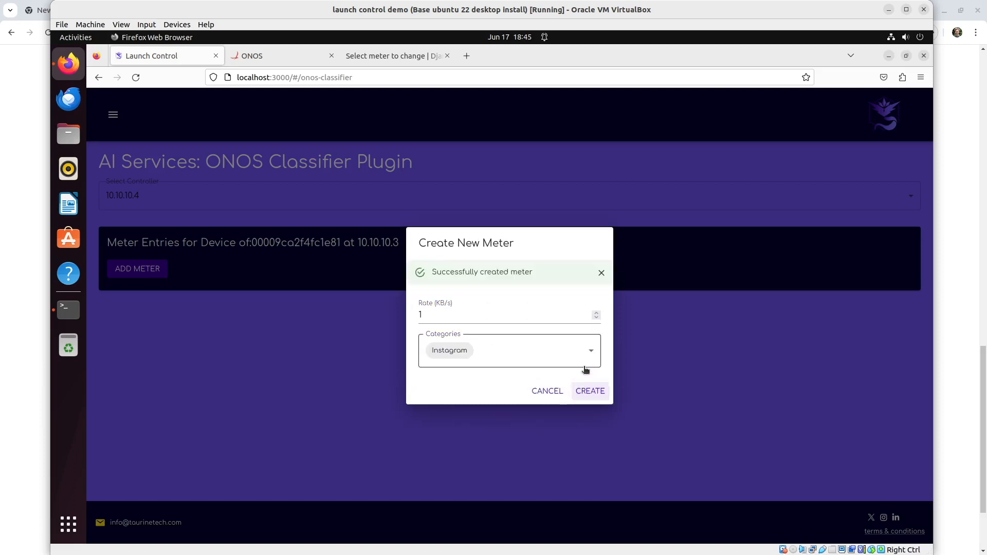
{"action": "left_click", "coordinate": [602, 275]}
{"action": "left_click", "coordinate": [296, 349]}
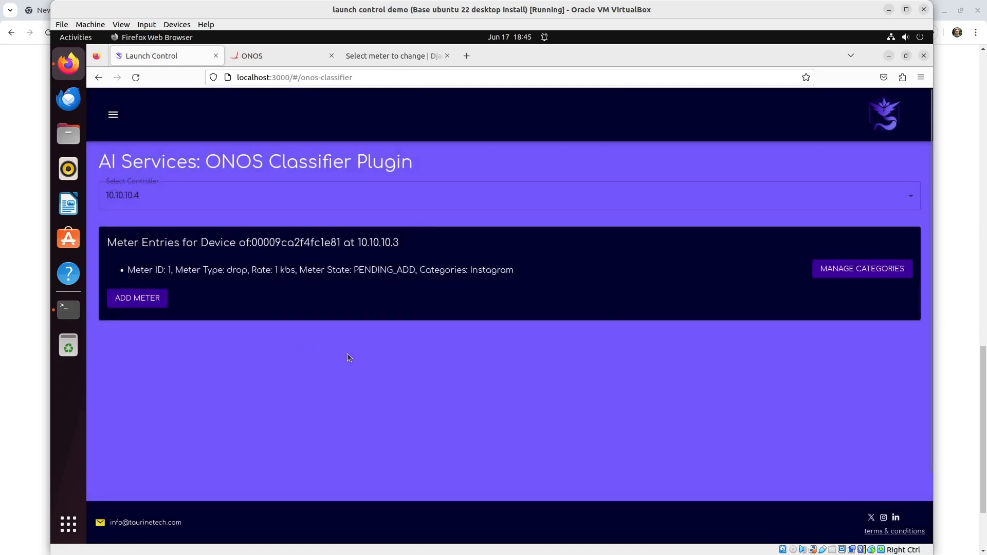
Create a second drop meter at 1000 KB/s for YouTube only, removing Instagram
{"action": "left_click", "coordinate": [149, 300]}
{"action": "type", "text": "000"}
{"action": "left_click", "coordinate": [466, 341]}
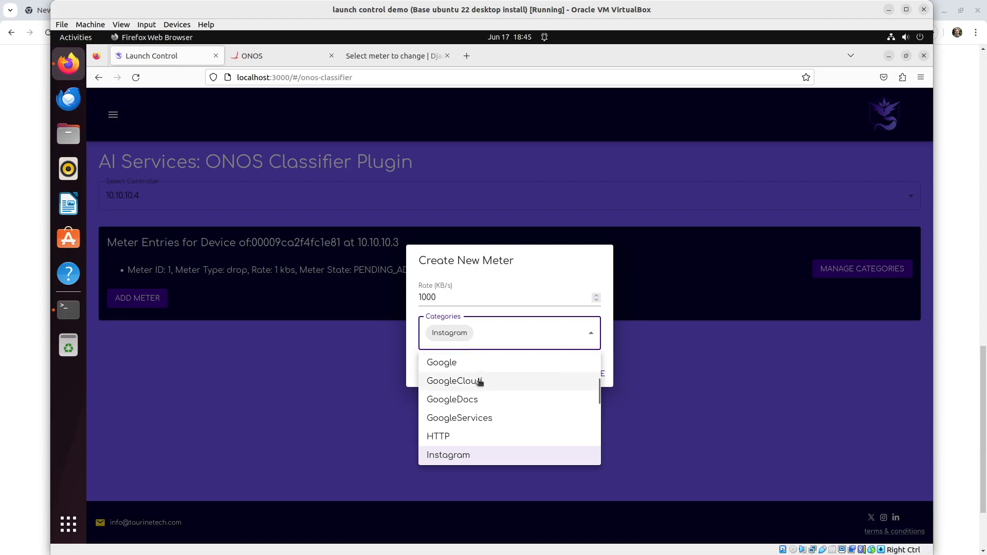
{"action": "scroll", "coordinate": [478, 381], "scroll_direction": "down", "scroll_amount": 3}
{"action": "scroll", "coordinate": [478, 383], "scroll_direction": "down", "scroll_amount": 4}
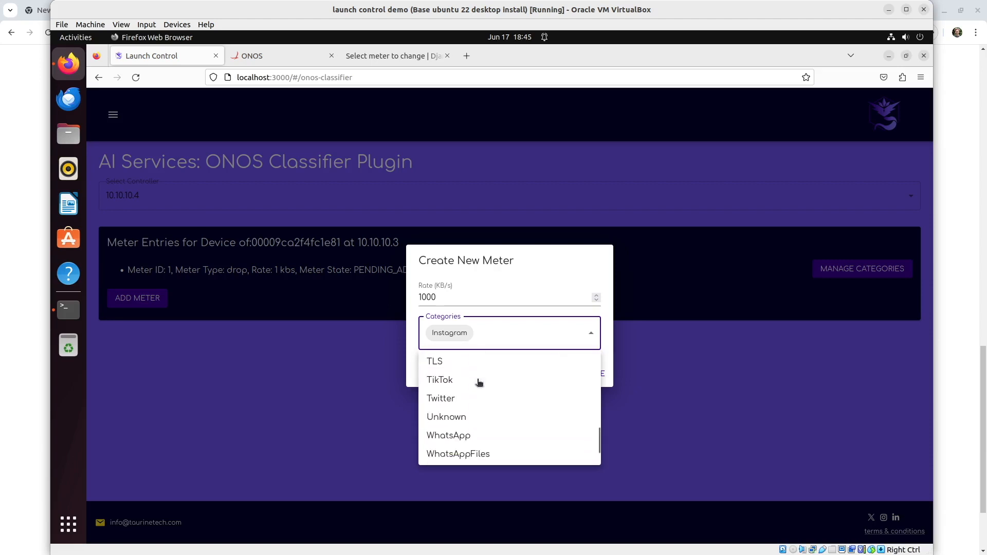
{"action": "scroll", "coordinate": [478, 386], "scroll_direction": "up", "scroll_amount": 10}
{"action": "scroll", "coordinate": [481, 391], "scroll_direction": "down", "scroll_amount": 6}
{"action": "scroll", "coordinate": [527, 401], "scroll_direction": "down", "scroll_amount": 2}
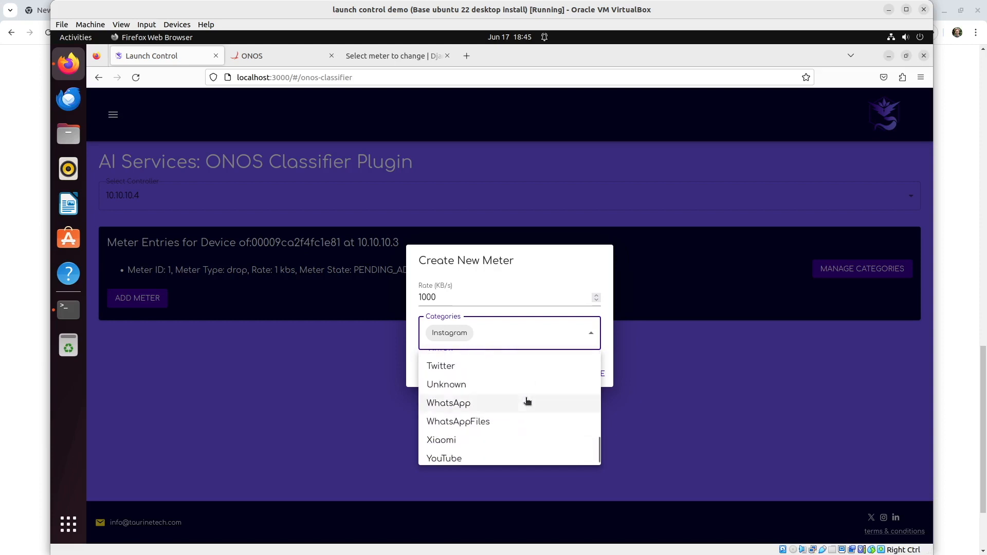
{"action": "left_click", "coordinate": [444, 452]}
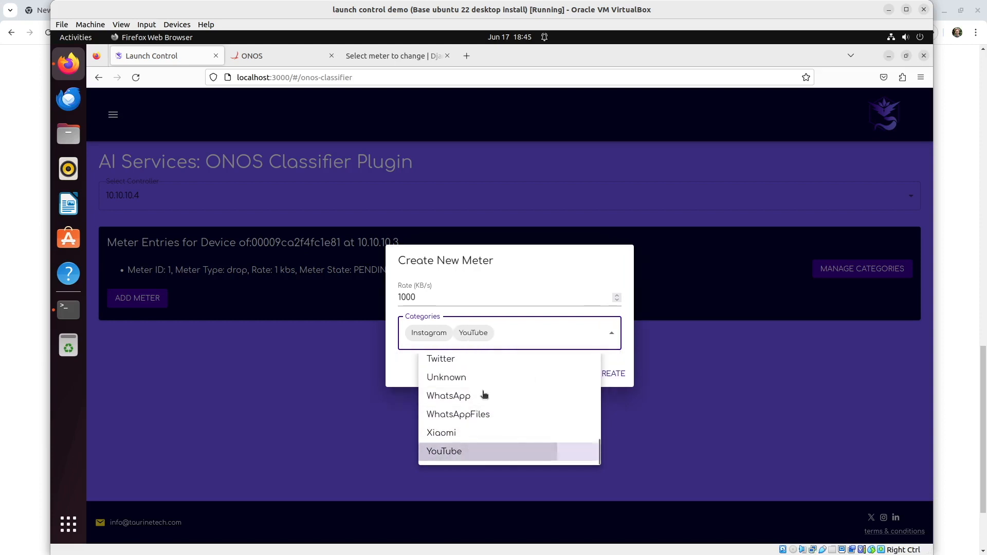
{"action": "scroll", "coordinate": [468, 408], "scroll_direction": "up", "scroll_amount": 8}
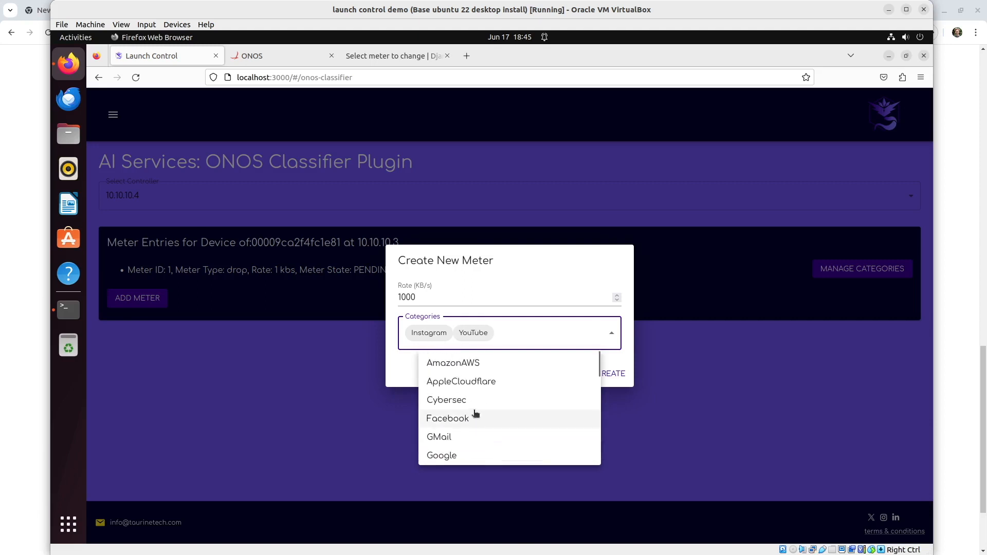
{"action": "scroll", "coordinate": [478, 405], "scroll_direction": "down", "scroll_amount": 4}
{"action": "left_click", "coordinate": [472, 379]}
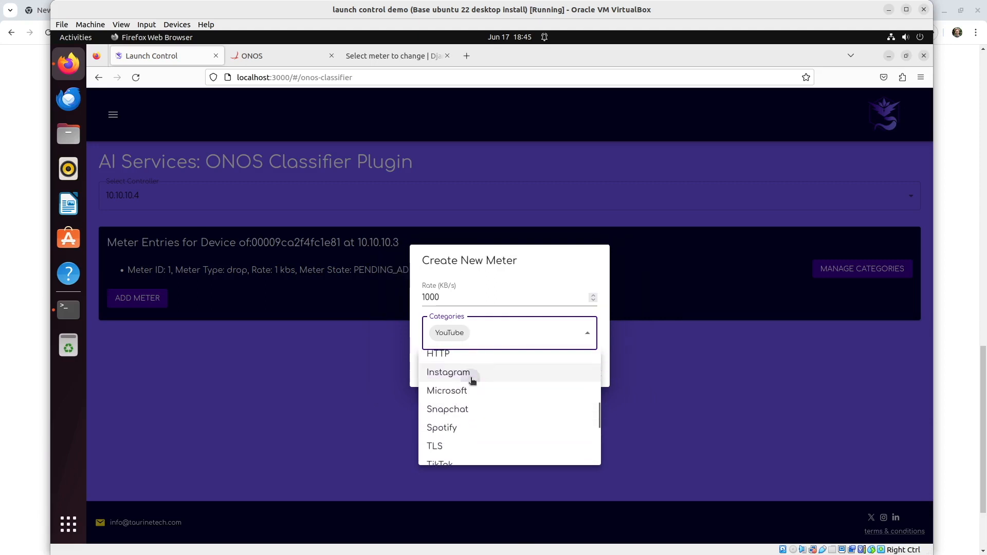
{"action": "left_click", "coordinate": [484, 307]}
{"action": "left_click", "coordinate": [588, 376]}
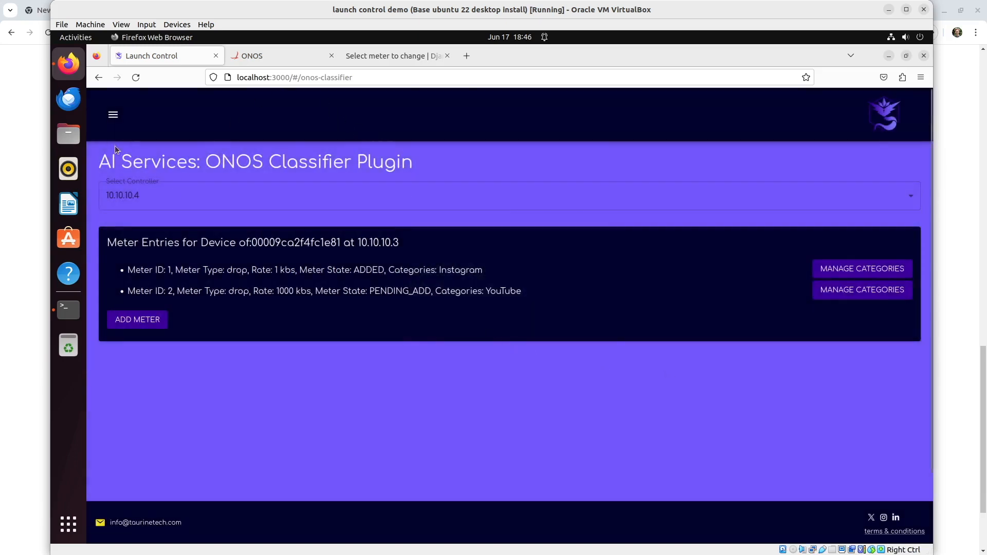
Go to the Lobby Dashboard from the navigation menu
{"action": "left_click", "coordinate": [115, 117]}
{"action": "left_click", "coordinate": [132, 156]}
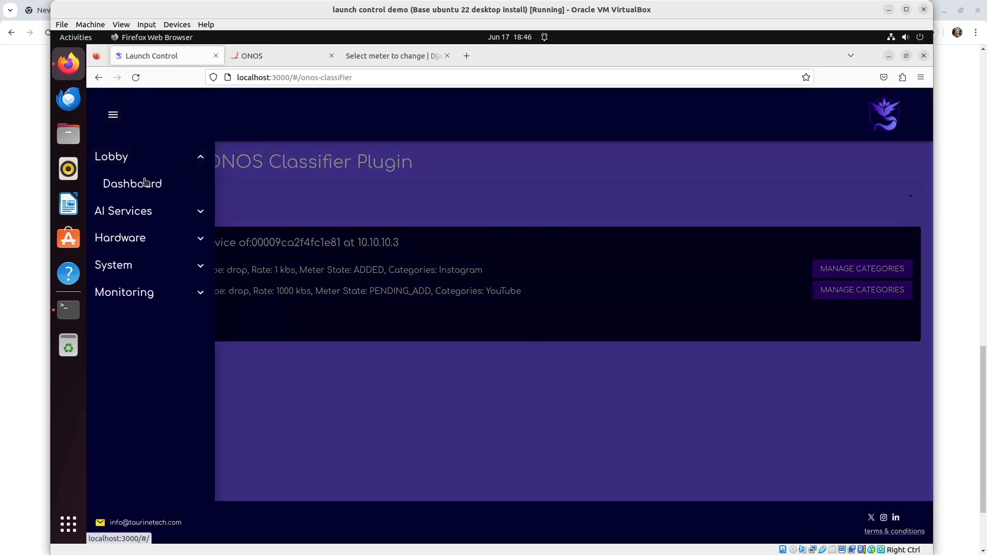
{"action": "left_click", "coordinate": [144, 183]}
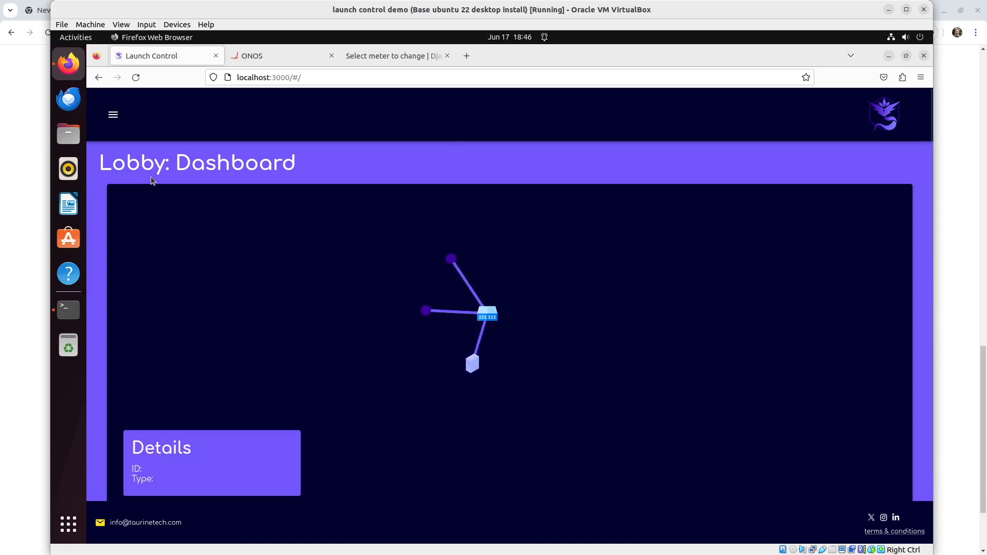
View details of each topology node, ending on the ONOS VM controller
{"action": "left_click", "coordinate": [427, 312]}
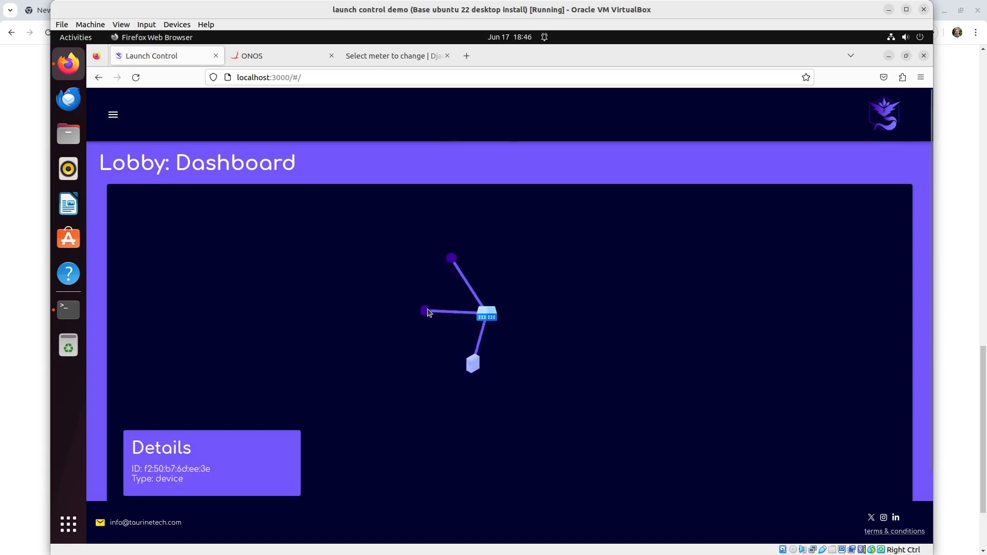
{"action": "left_click", "coordinate": [453, 259]}
{"action": "left_click", "coordinate": [495, 319]}
{"action": "scroll", "coordinate": [492, 329], "scroll_direction": "down", "scroll_amount": 2}
{"action": "left_click", "coordinate": [474, 306]}
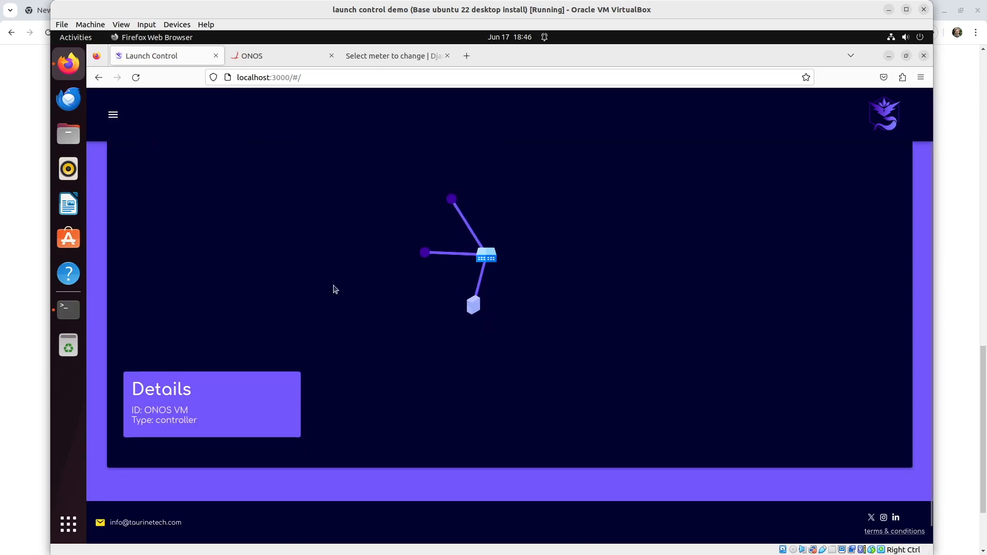